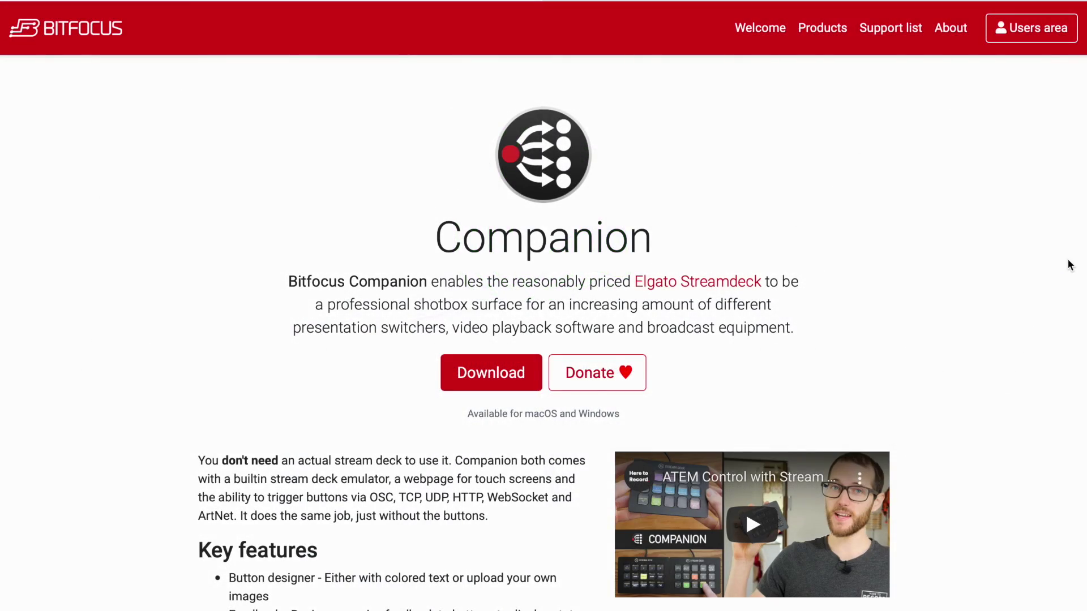
scroll(1028, 279, "down", 3)
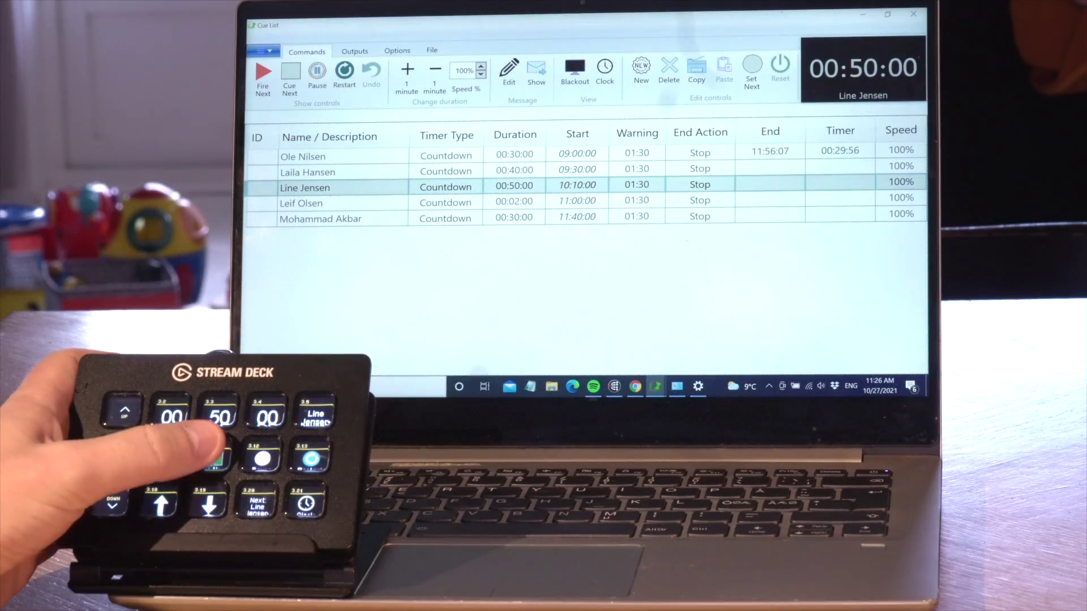
key("space")
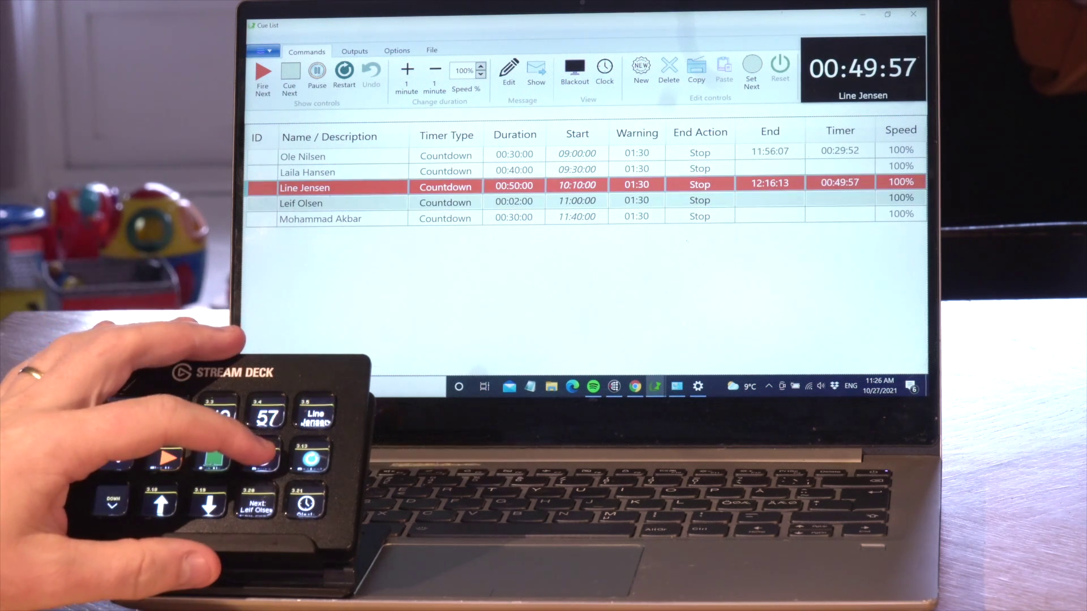
key("p")
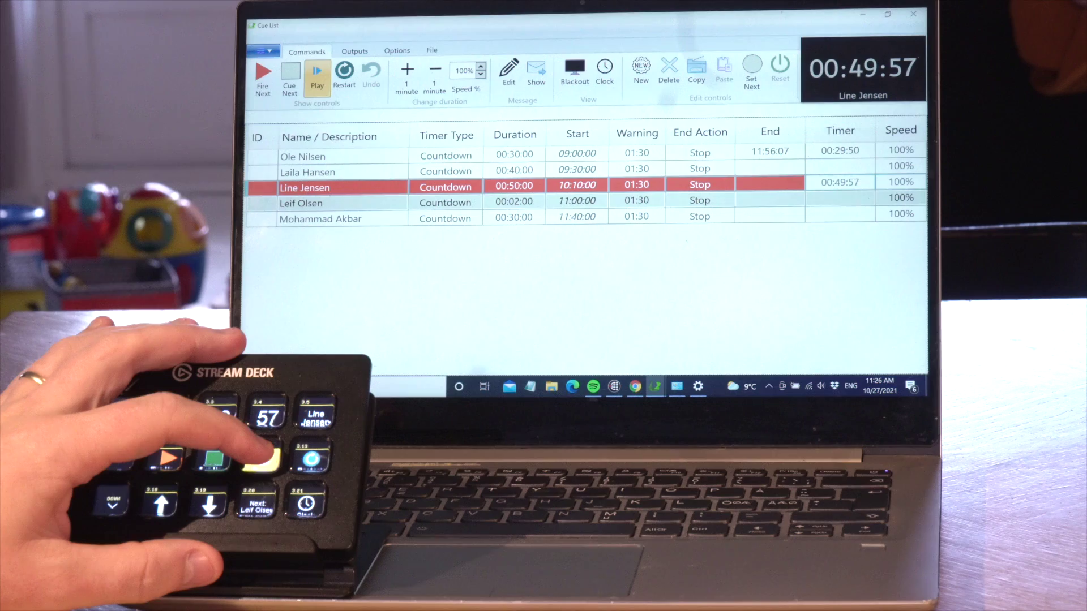
key("p")
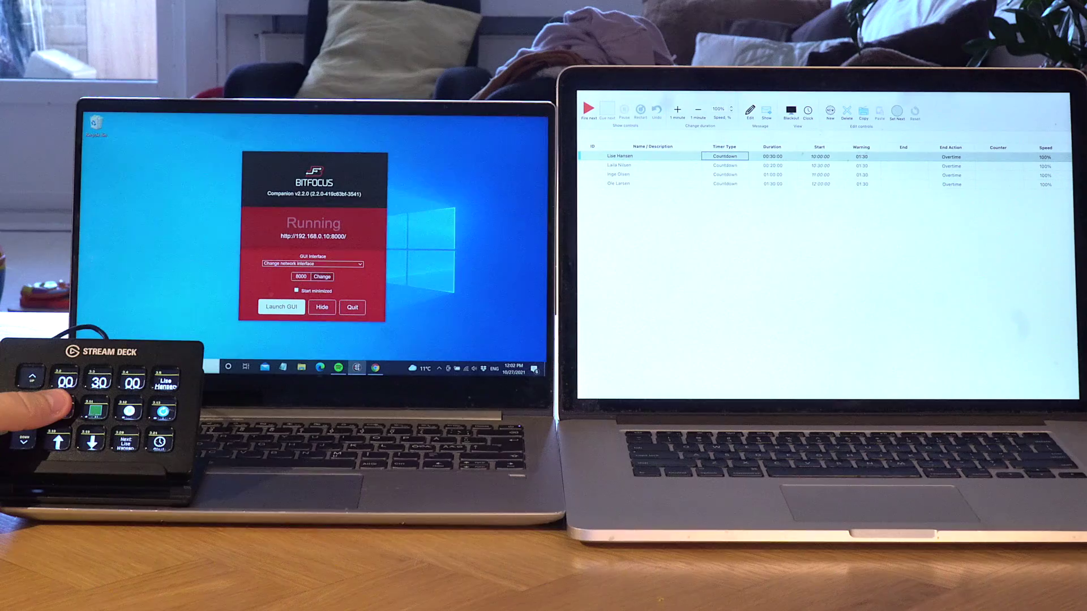
key("space")
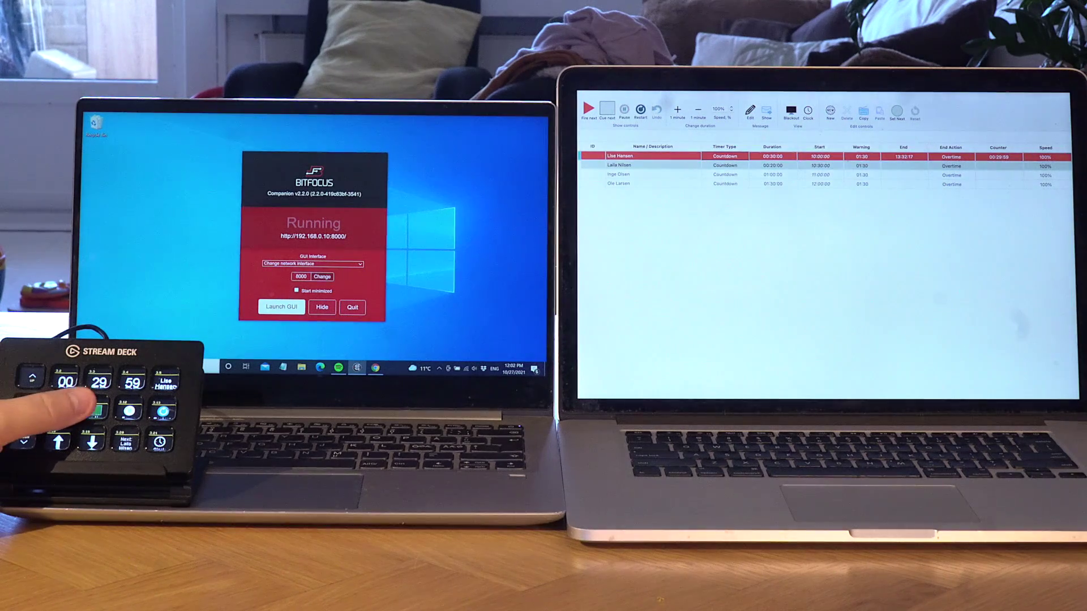
key("Escape")
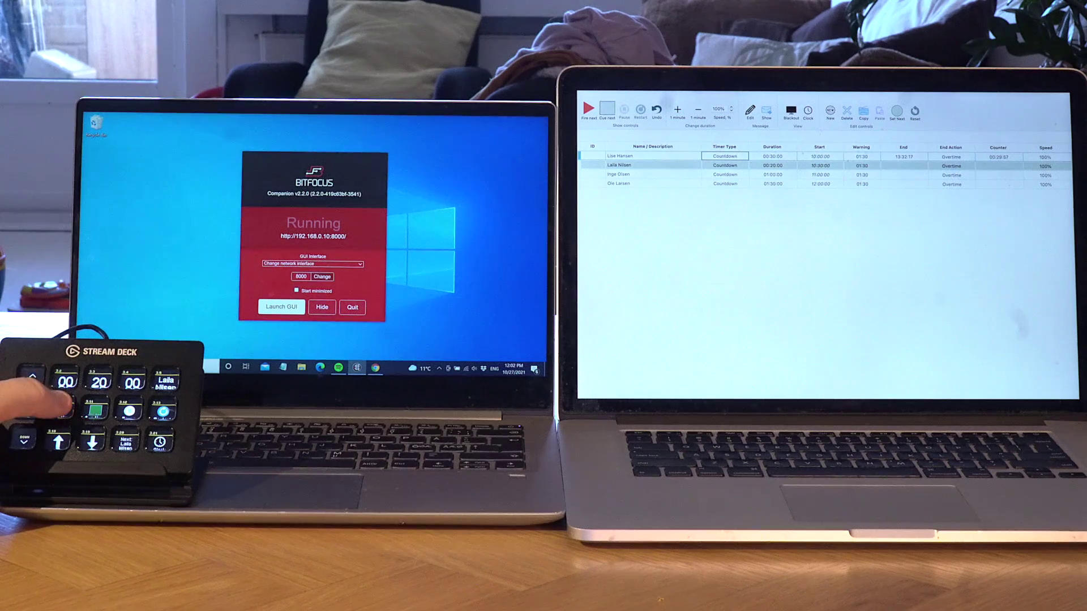
key("space")
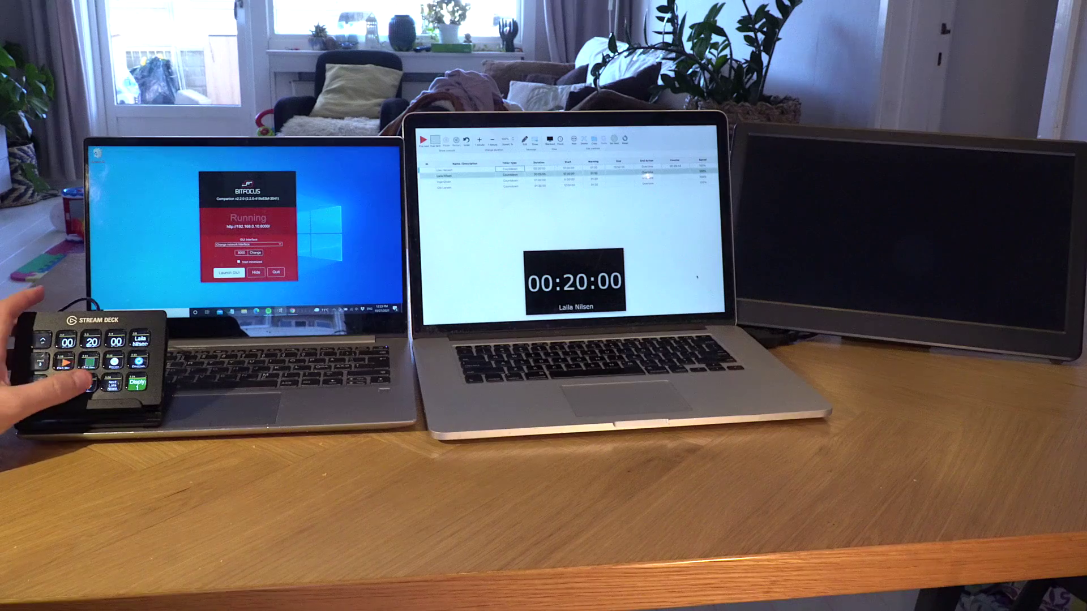
key("Down")
key("space")
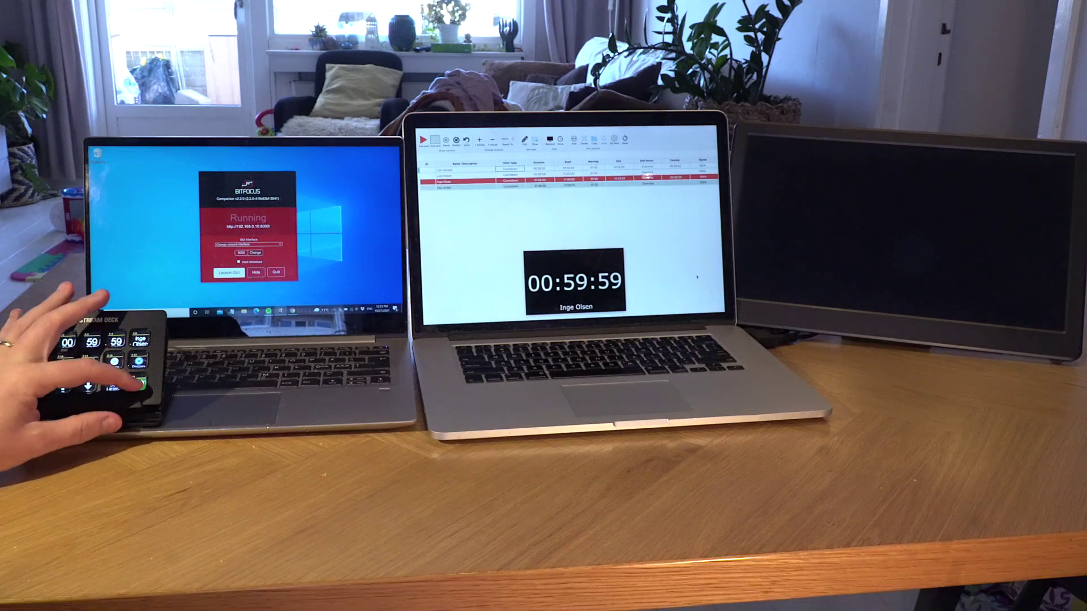
key("d")
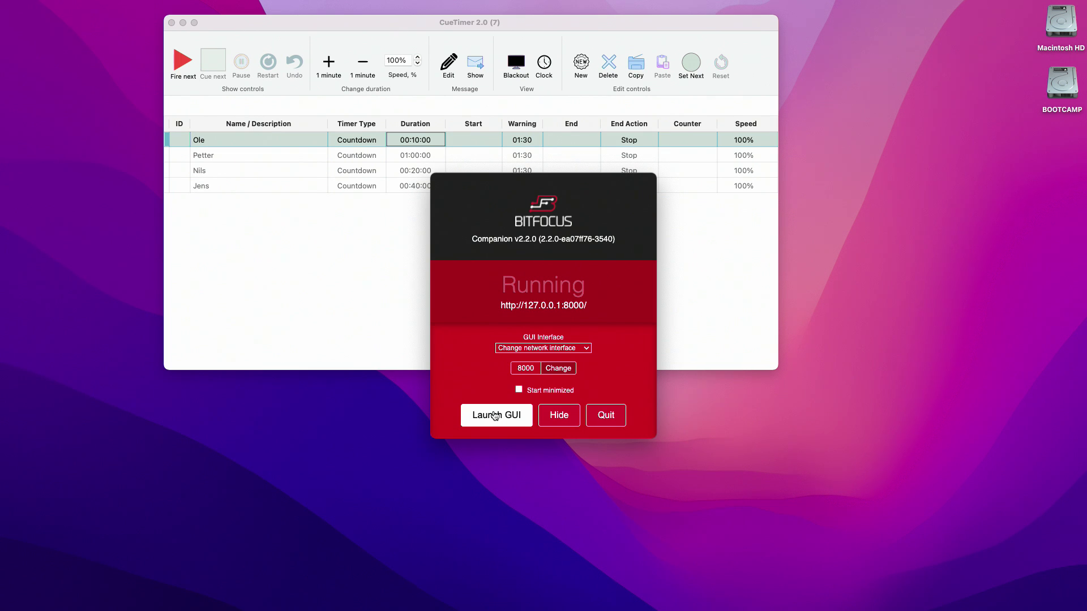
Launch the Companion web interface and add a PresentationTools CueTimer connection with target IP 127.0.0.1 and port 4778.
left_click(495, 416)
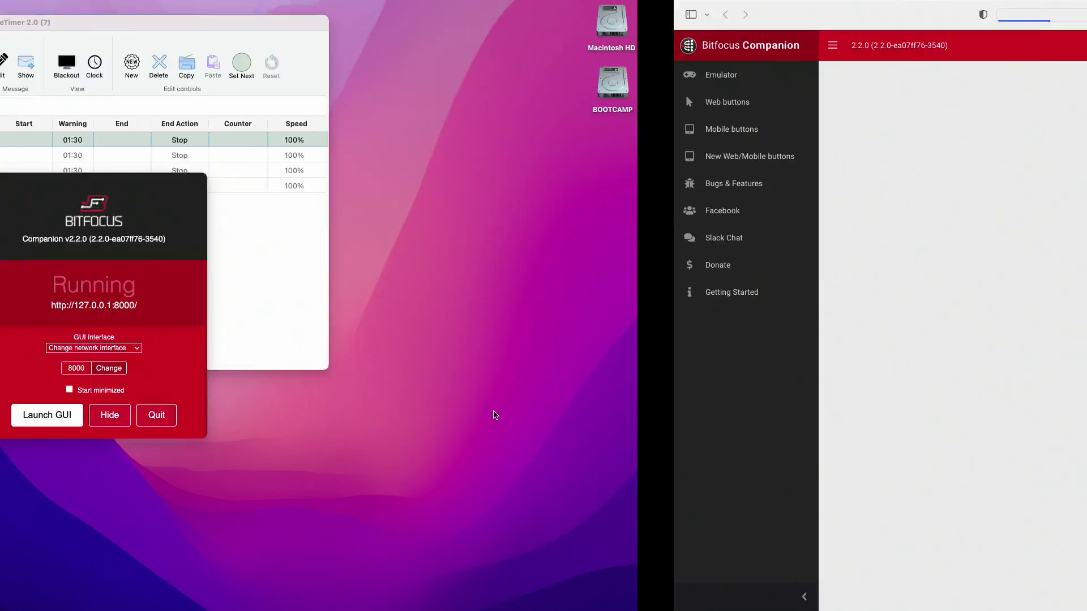
left_click(193, 82)
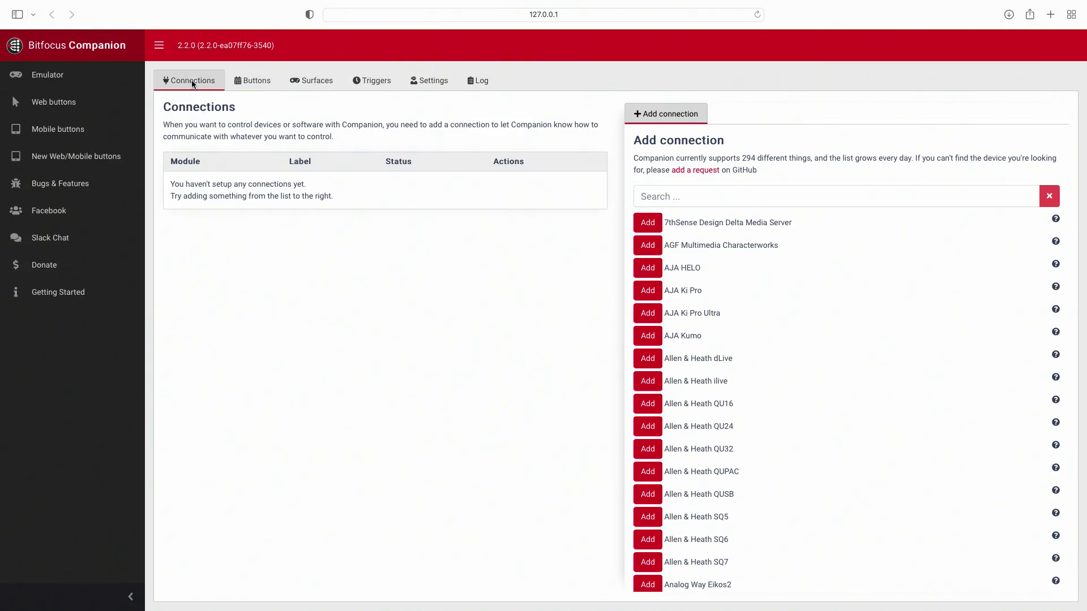
left_click(666, 198)
type("cuetimer")
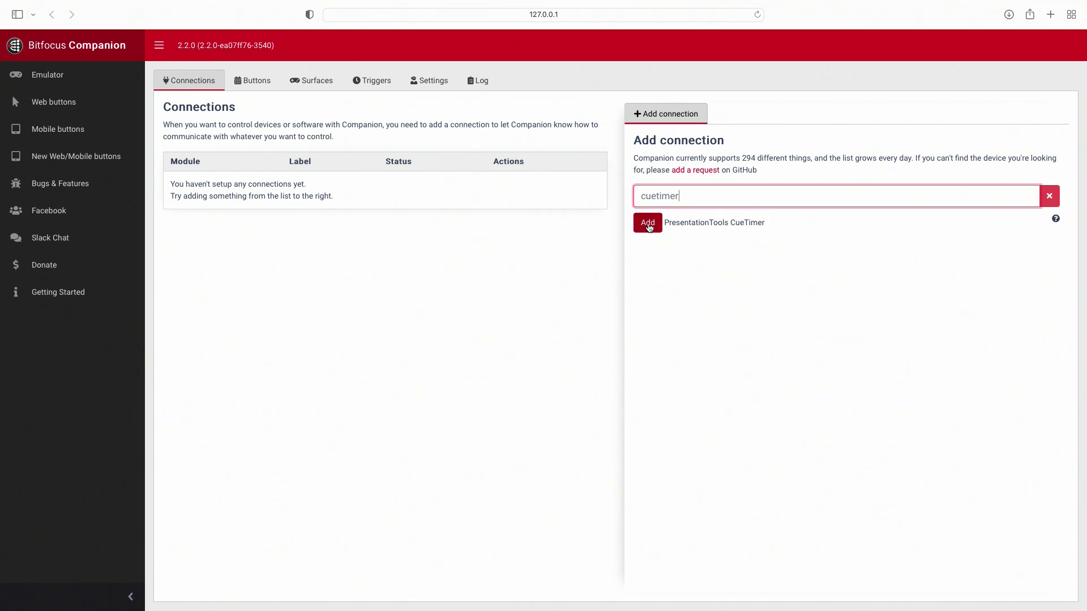
left_click(649, 223)
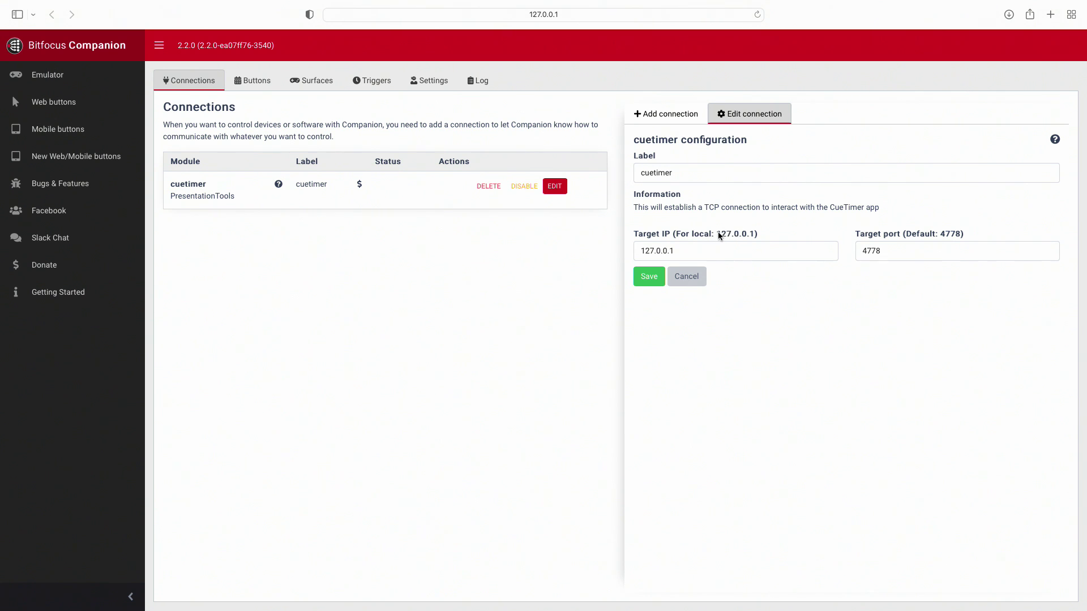
left_click(648, 277)
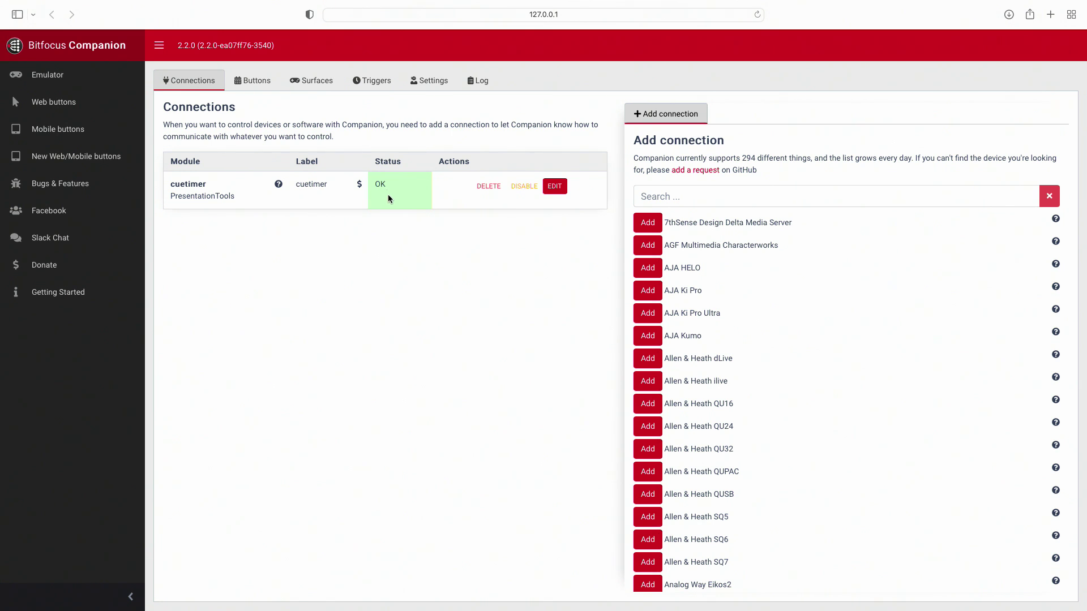
Place the CueTimer command presets Fire Next, Cue Next, Pause and Restart side by side in the first row of button page 1.
left_click(251, 82)
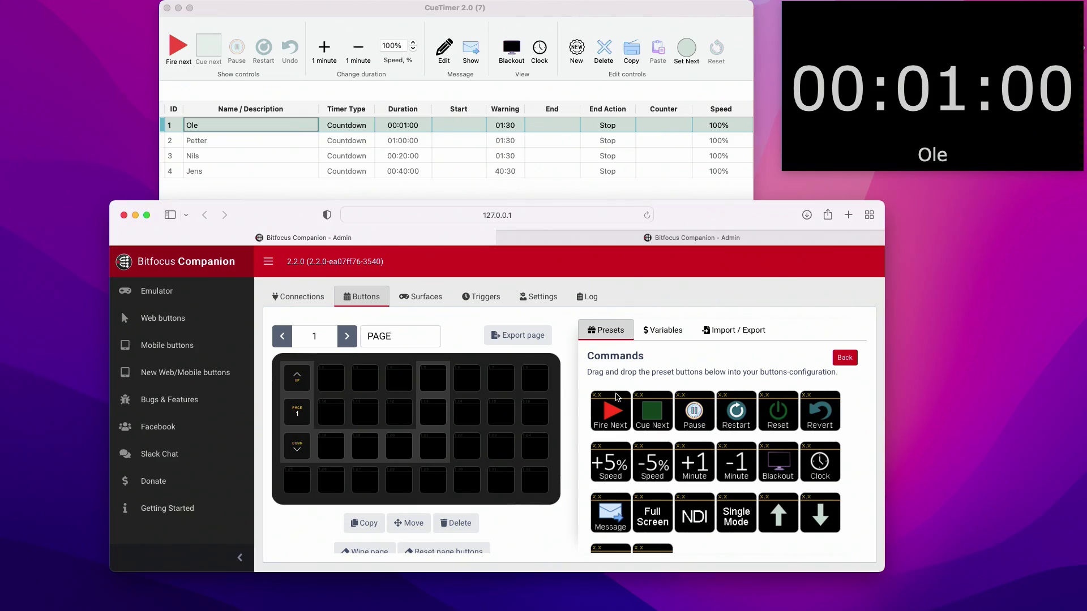
left_click_drag(616, 399, 332, 370)
left_click_drag(658, 410, 365, 378)
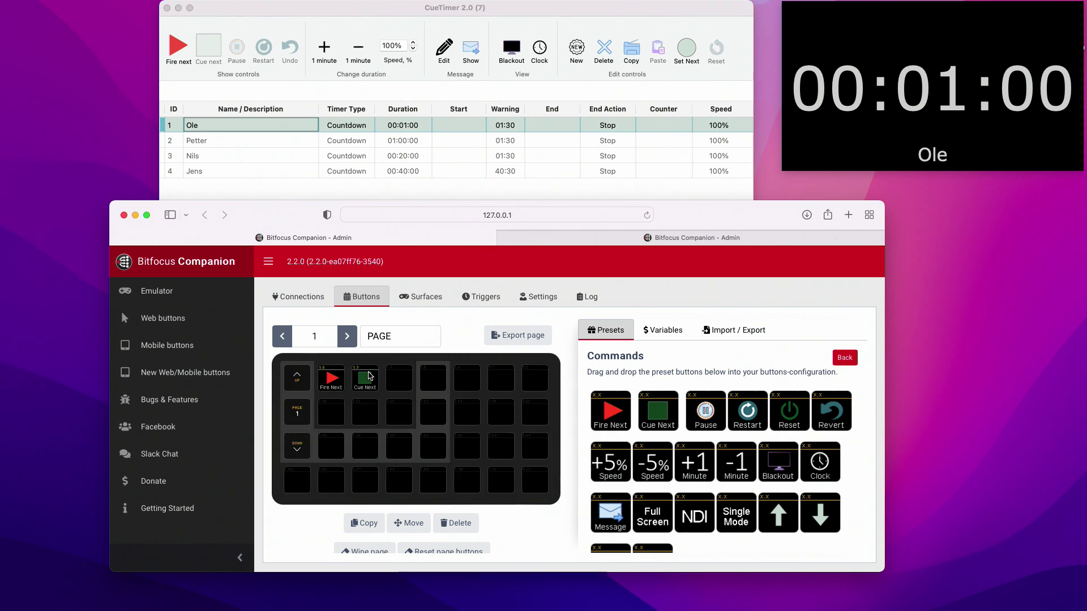
left_click_drag(700, 411, 399, 378)
left_click_drag(742, 410, 433, 378)
Place the CueTimer feedback presets for the time digits and timer name in the second row of button page 1.
left_click(844, 358)
left_click(684, 379)
left_click_drag(606, 412, 331, 413)
left_click_drag(660, 413, 365, 413)
left_click_drag(747, 413, 433, 413)
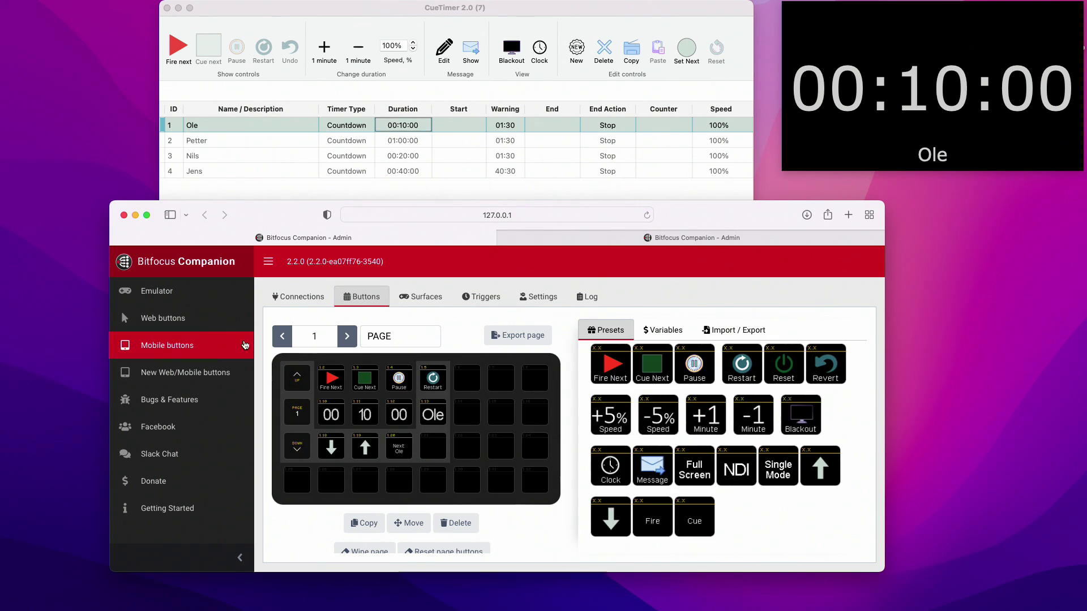
Open the button emulator and use it to fire the first timer, then cue and fire the second.
left_click(204, 296)
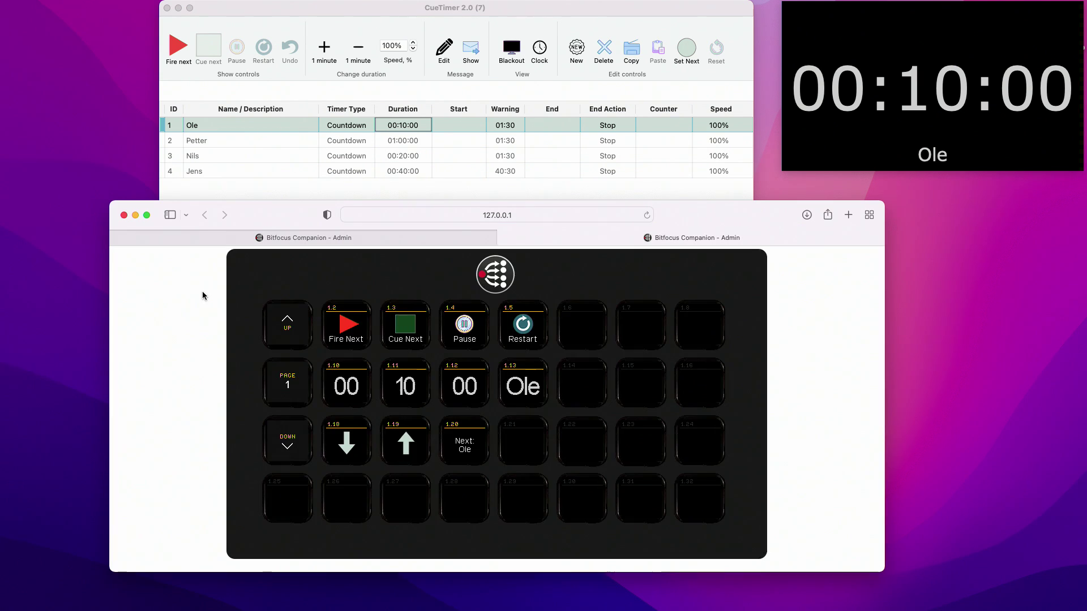
left_click(349, 318)
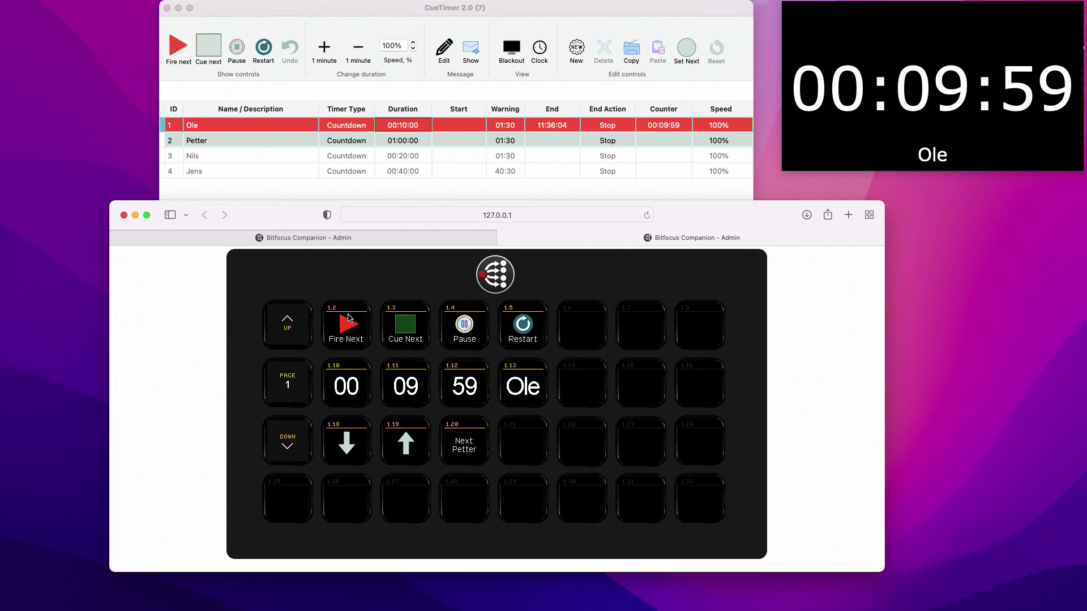
left_click(405, 315)
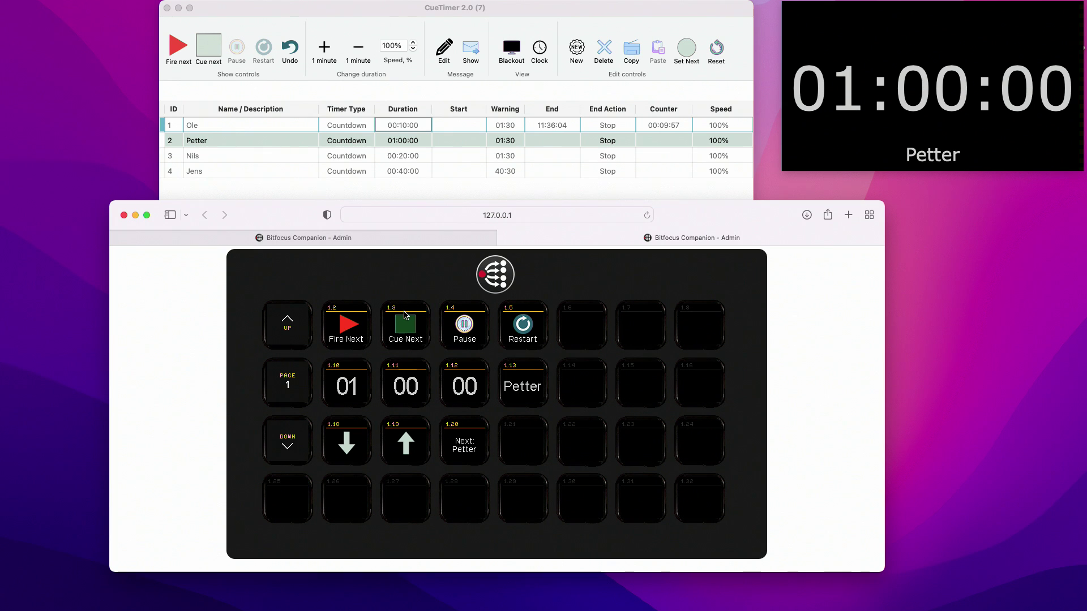
left_click(334, 317)
Pause and resume the second timer from the emulator, and restart its countdown.
left_click(472, 321)
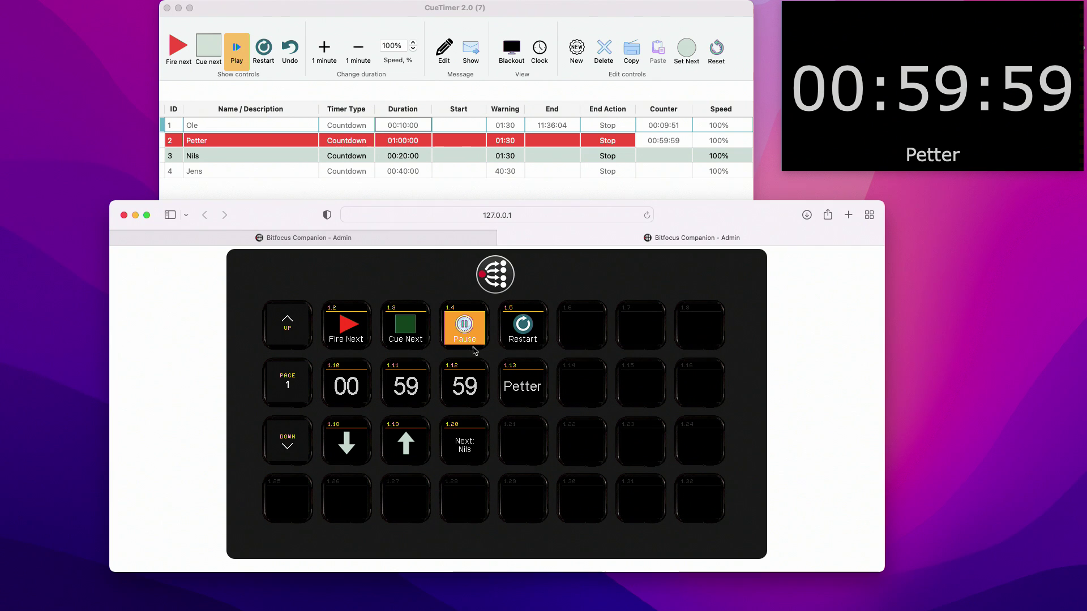
left_click(456, 320)
left_click(528, 324)
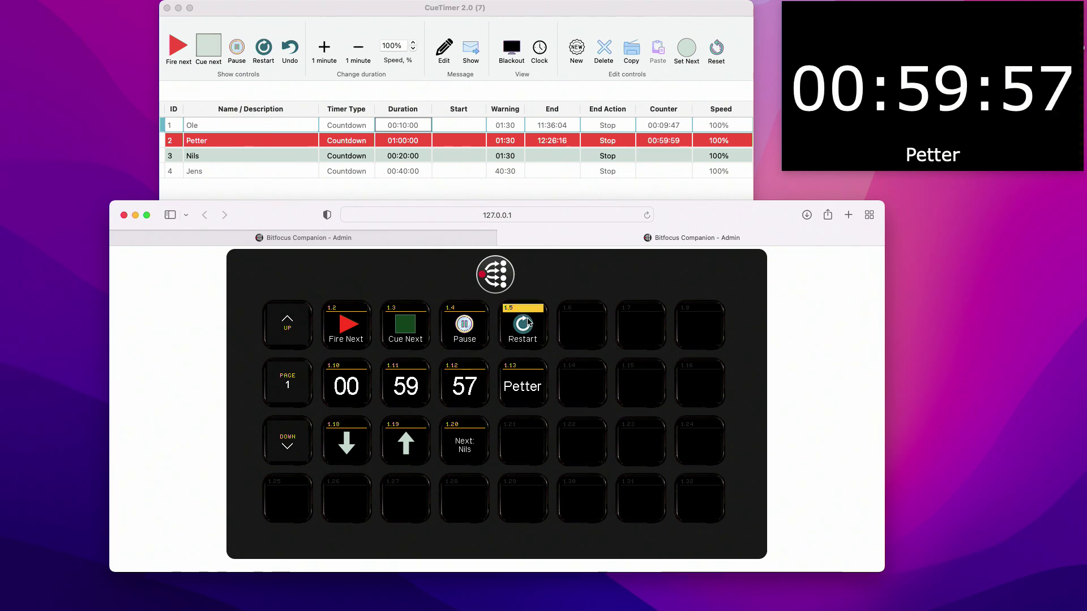
Set the timer with ID 4 as the next timer from the emulator and fire it.
left_click(354, 432)
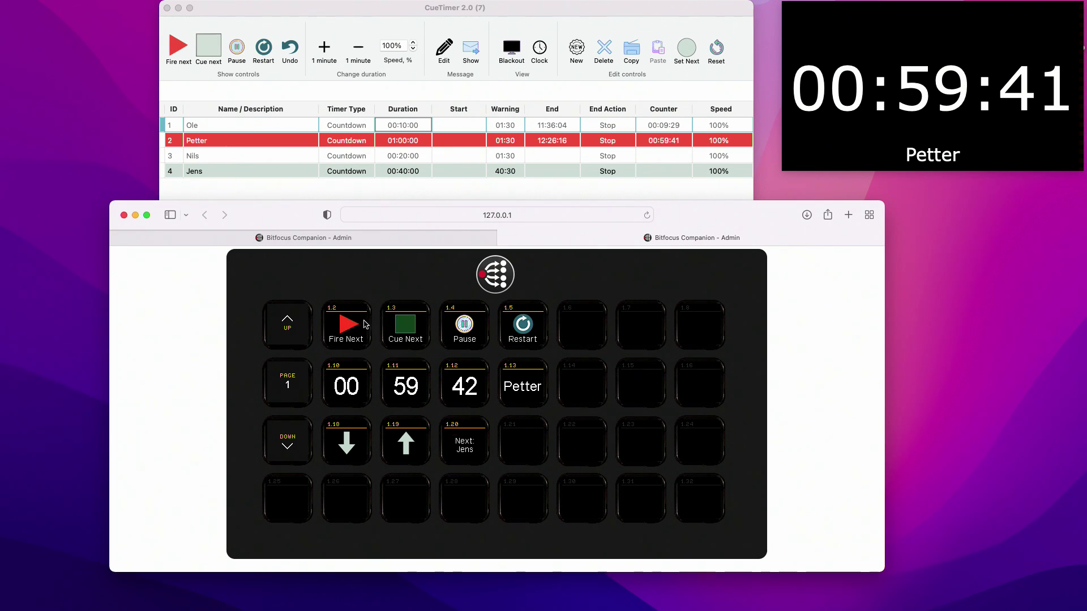
left_click(344, 321)
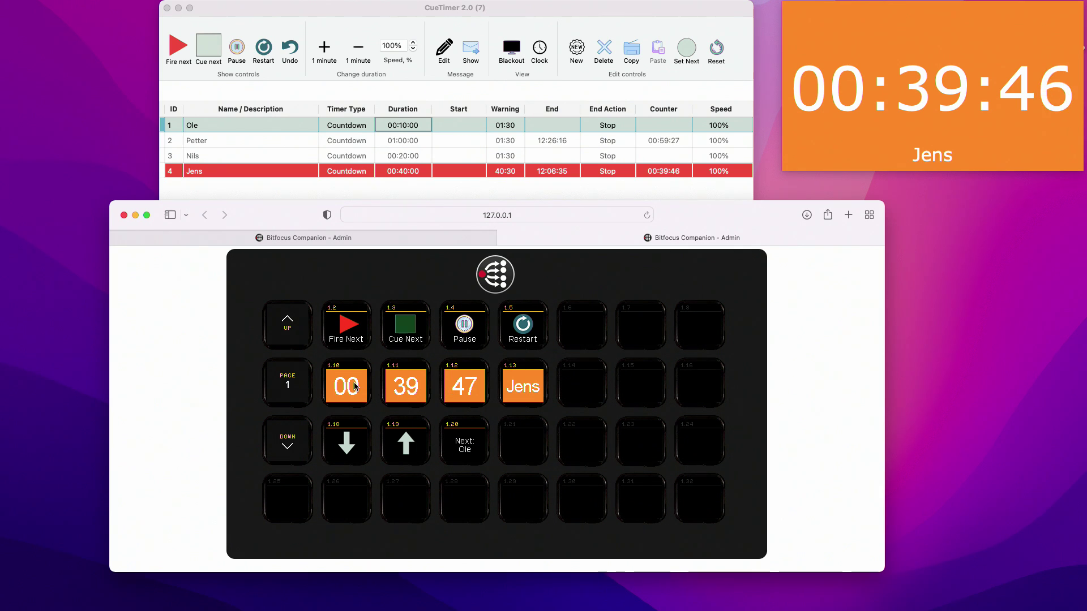
In CueTimer, set the warning time of the timer with ID 4 to 01:30 and return to the emulator.
double_click(518, 172)
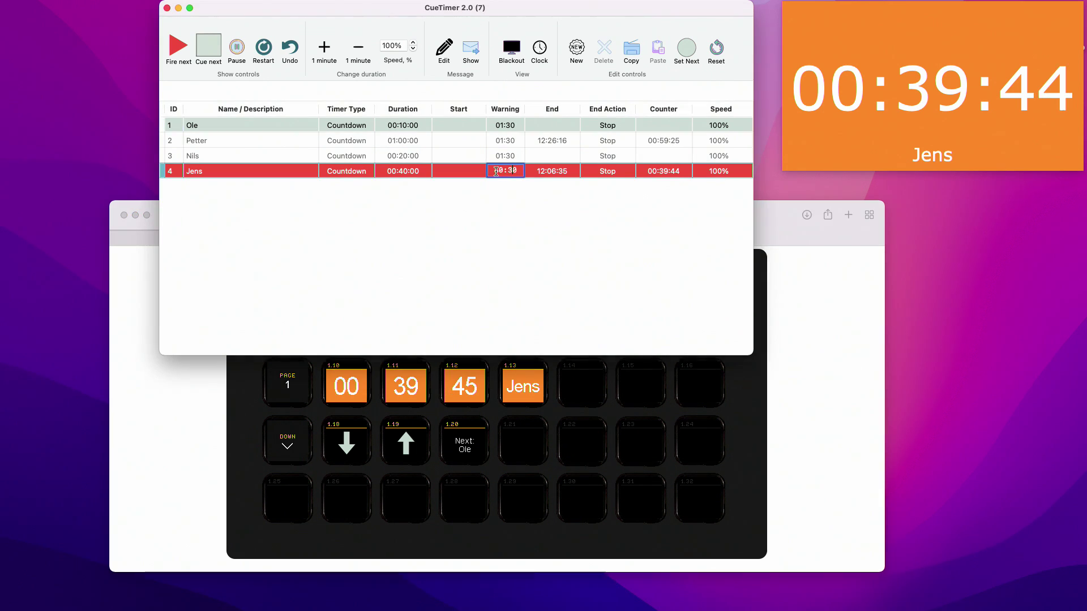
type("26")
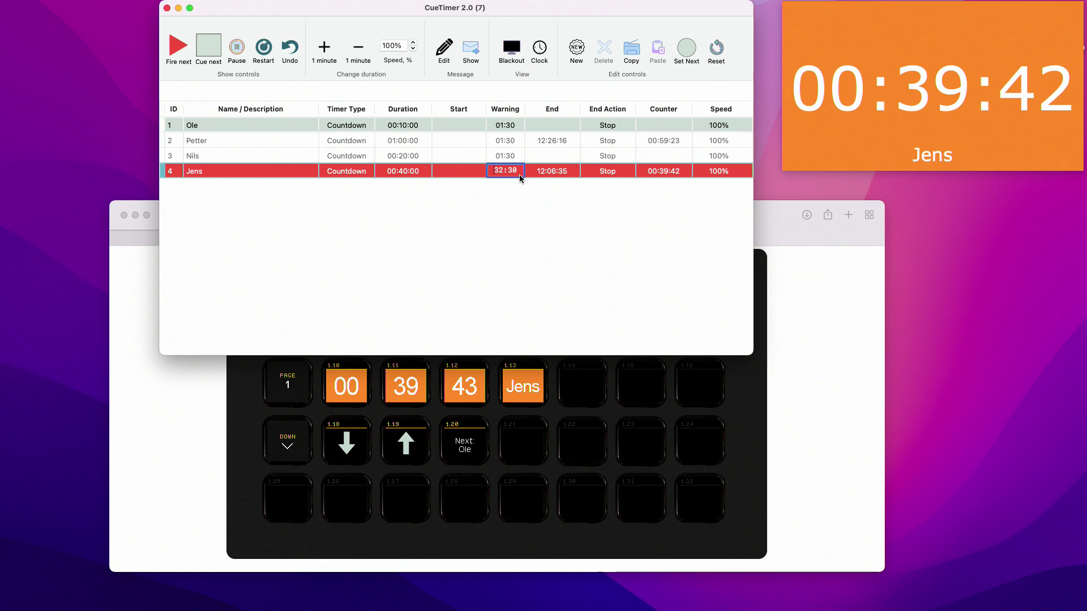
type("02")
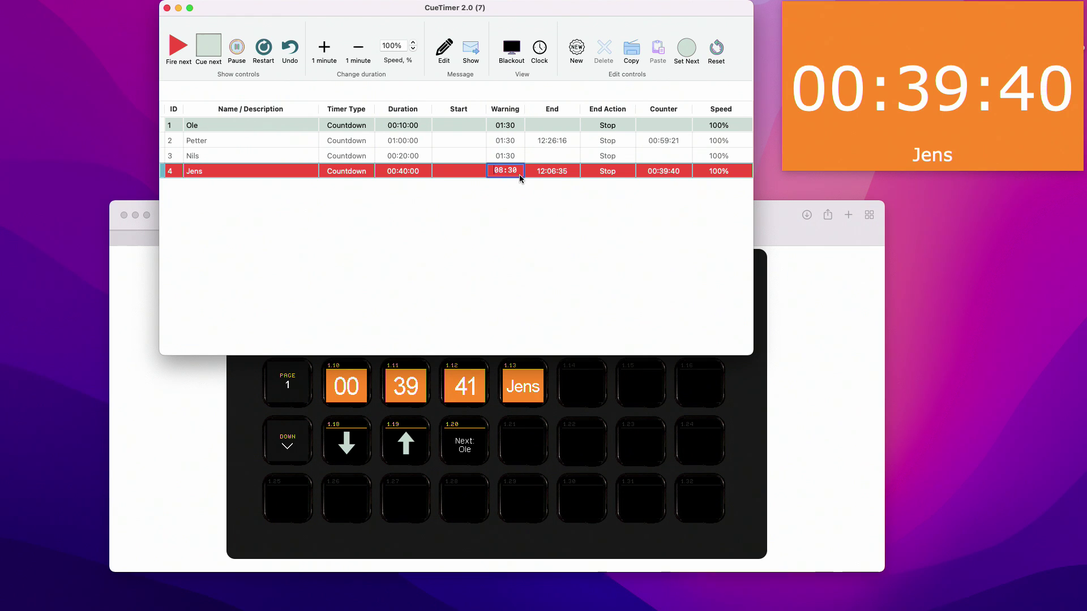
type("01")
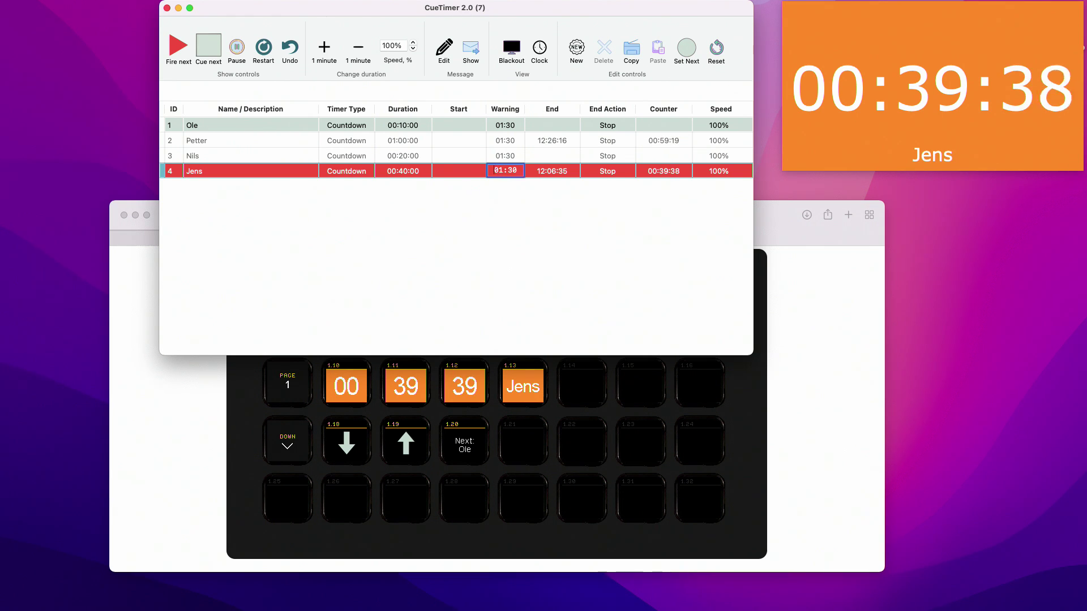
key("Return")
left_click(420, 385)
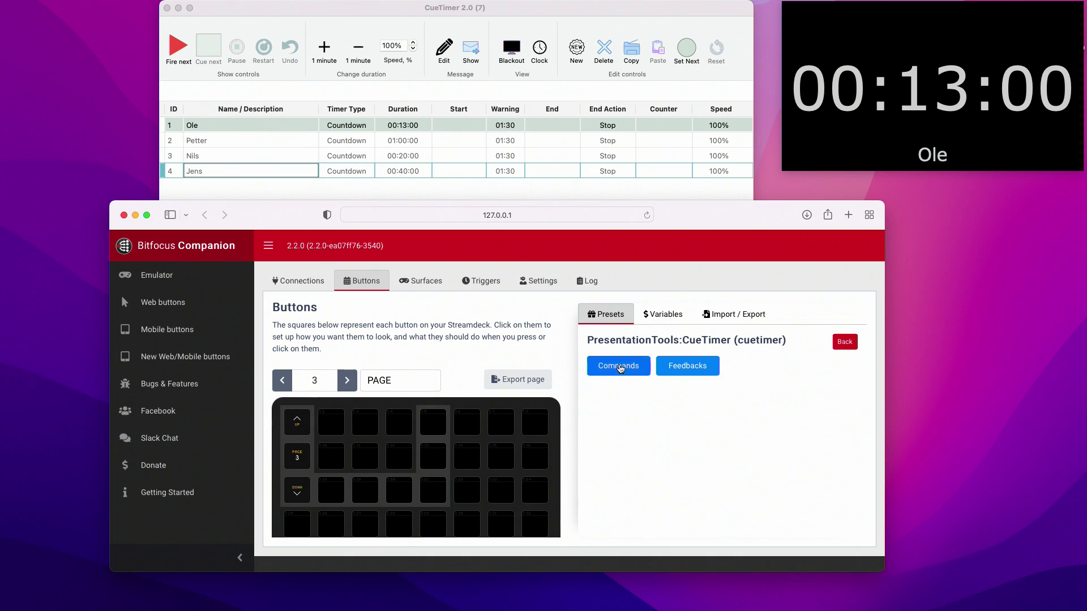
Place the CueTimer "Fire with ID" command preset in button slot 3.2 on page 3.
left_click(625, 370)
scroll(630, 493, "down", 2)
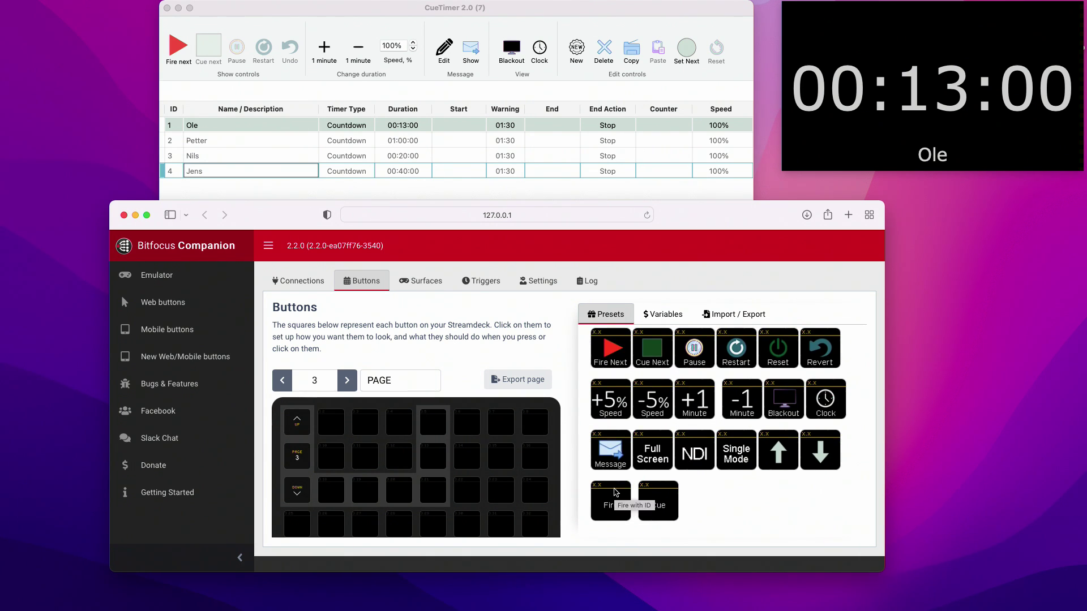
left_click_drag(611, 498, 334, 425)
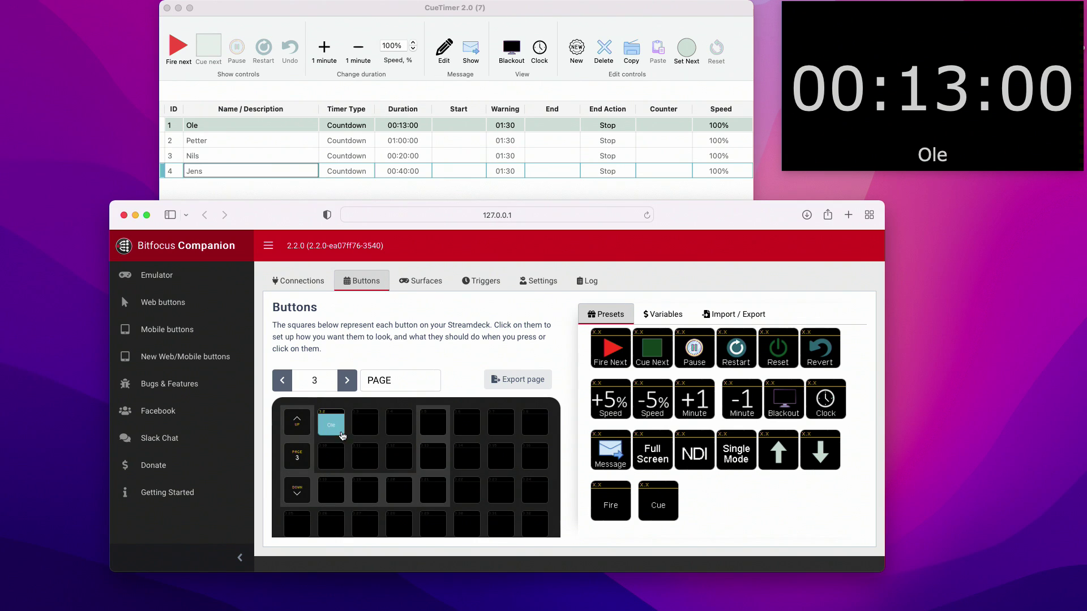
Open button 3.2 for editing and compare its Fire Timer with ID action with the first timer in CueTimer's list.
left_click(336, 430)
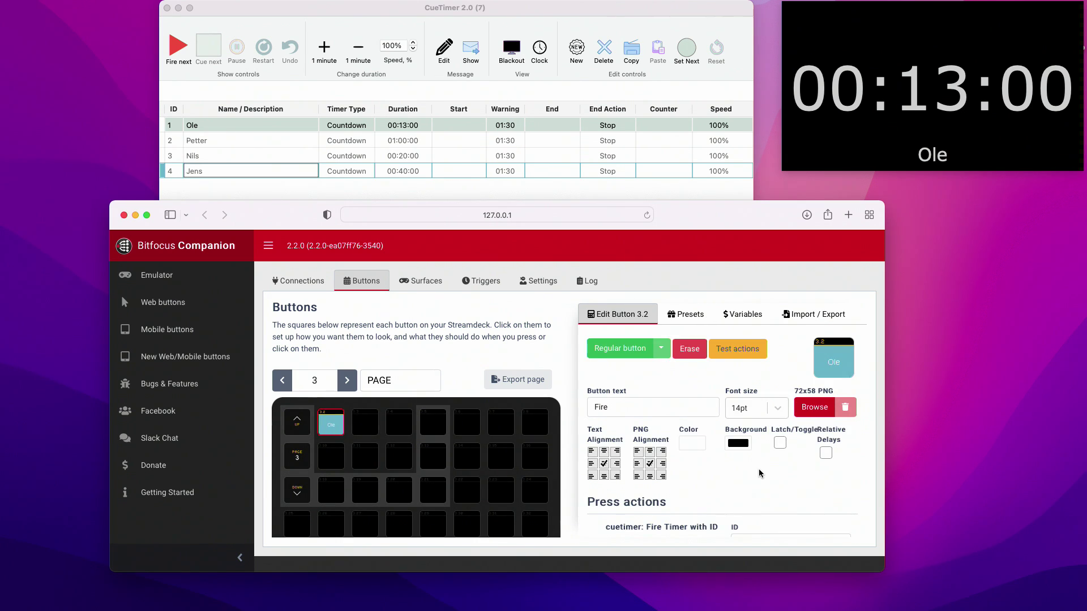
scroll(759, 473, "down", 2)
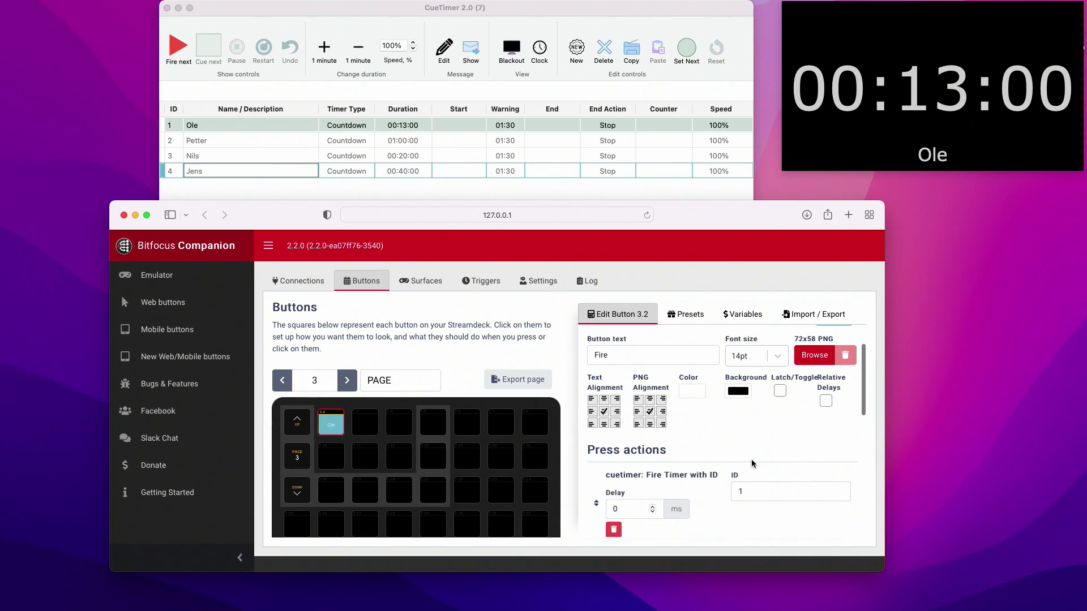
scroll(753, 463, "down", 5)
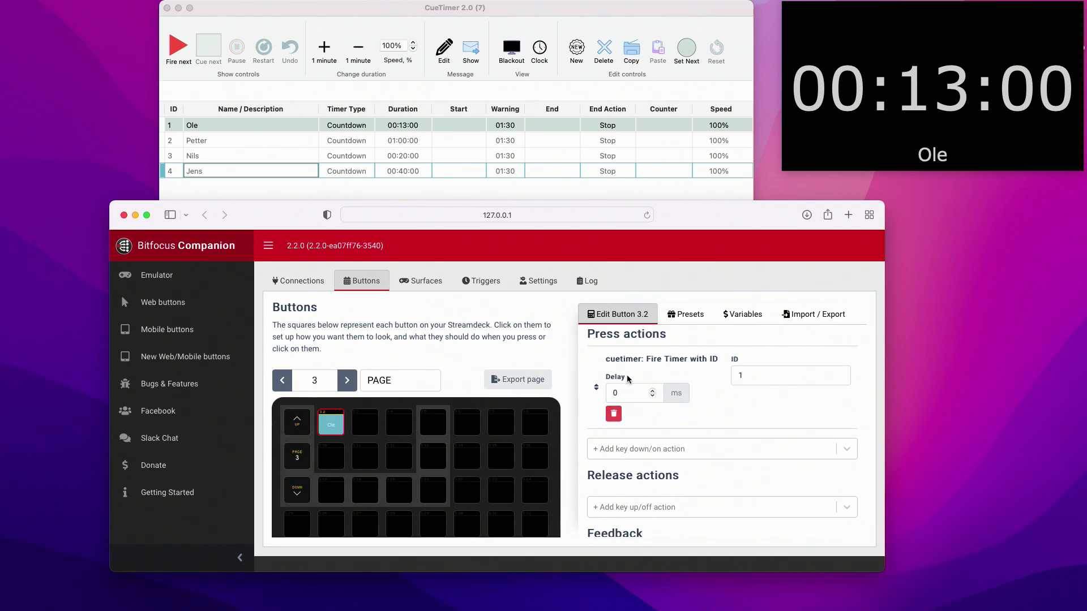
left_click(295, 128)
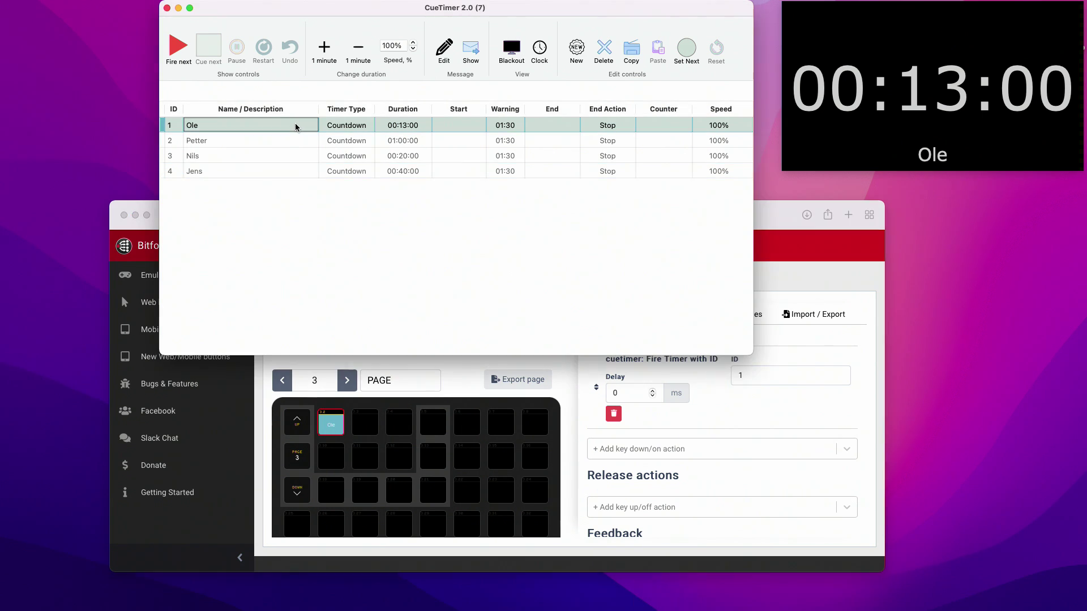
Compare the first timer's ID in CueTimer with the IDs in button 3.2's Fire Timer action and its name and background feedbacks.
left_click(175, 126)
left_click(789, 383)
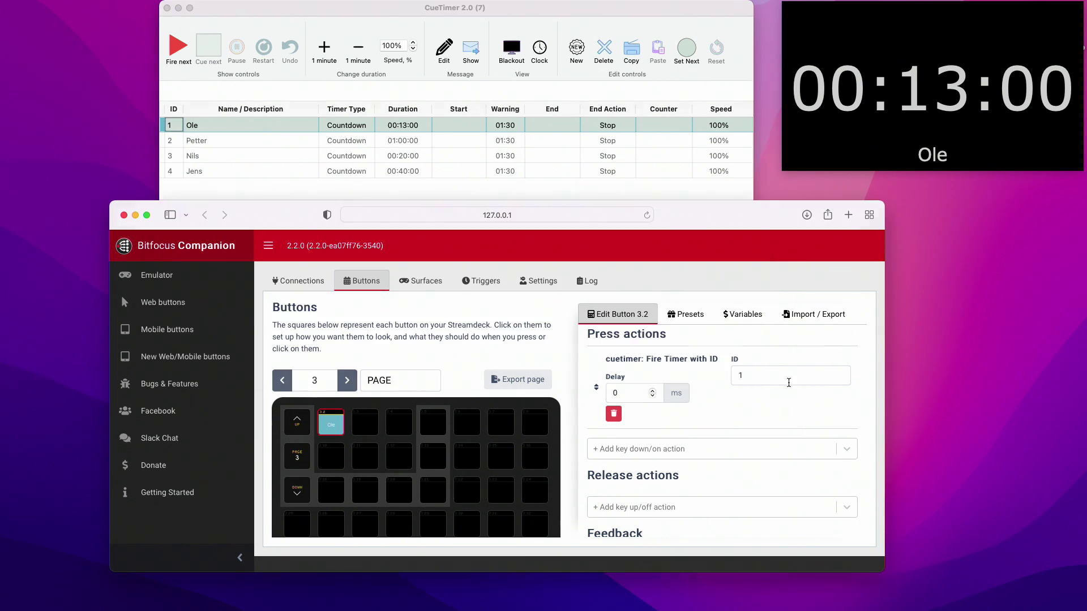
left_click(779, 380)
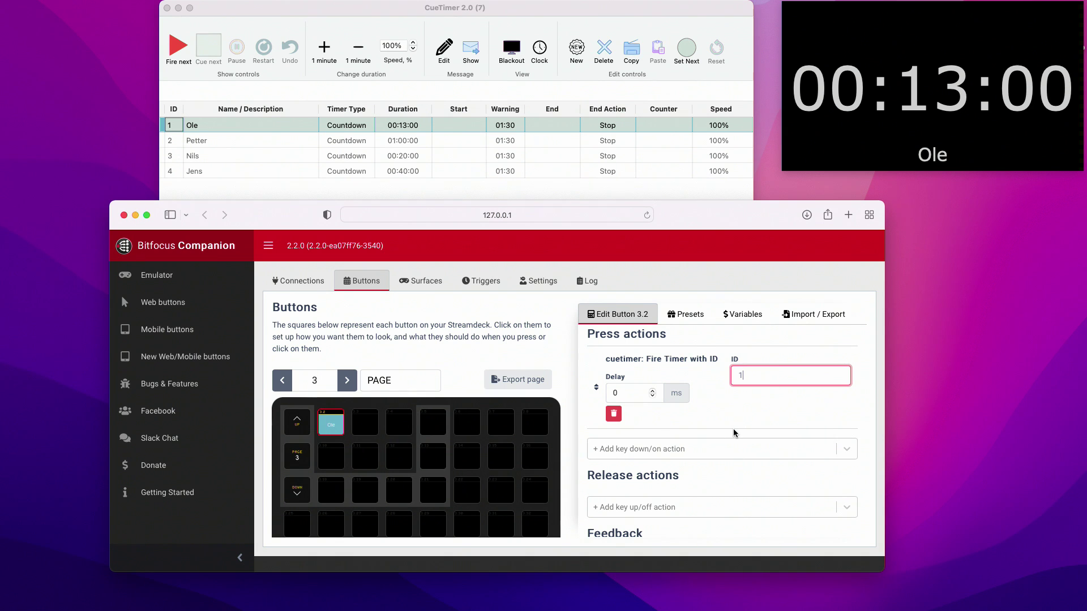
scroll(734, 433, "down", 5)
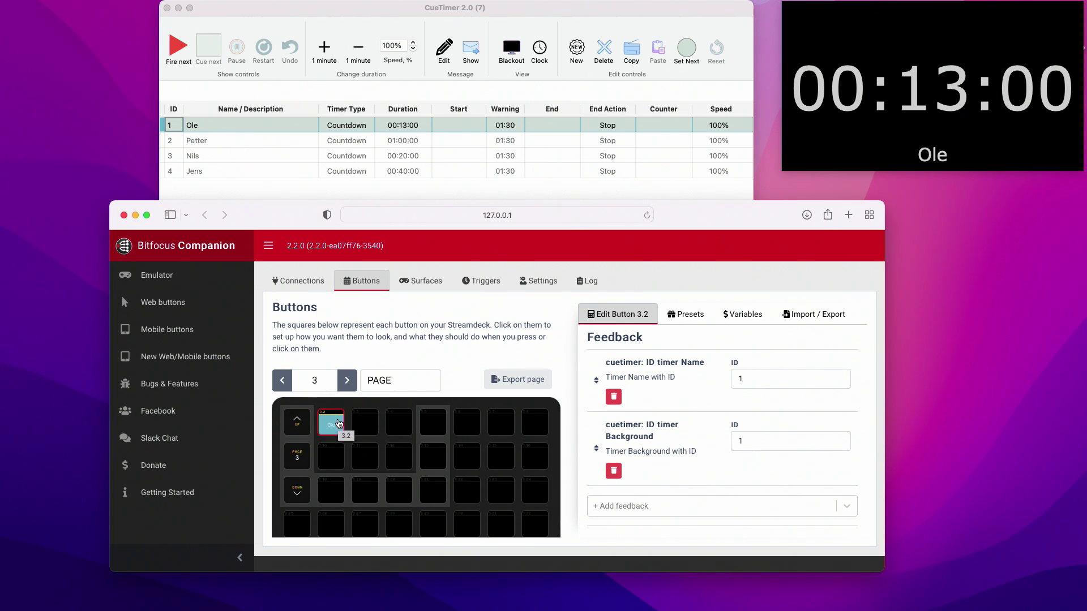
Fire the timer with ID 1 from button 3.2 in the emulator, and stop it by cueing the next timer in CueTimer.
left_click(181, 277)
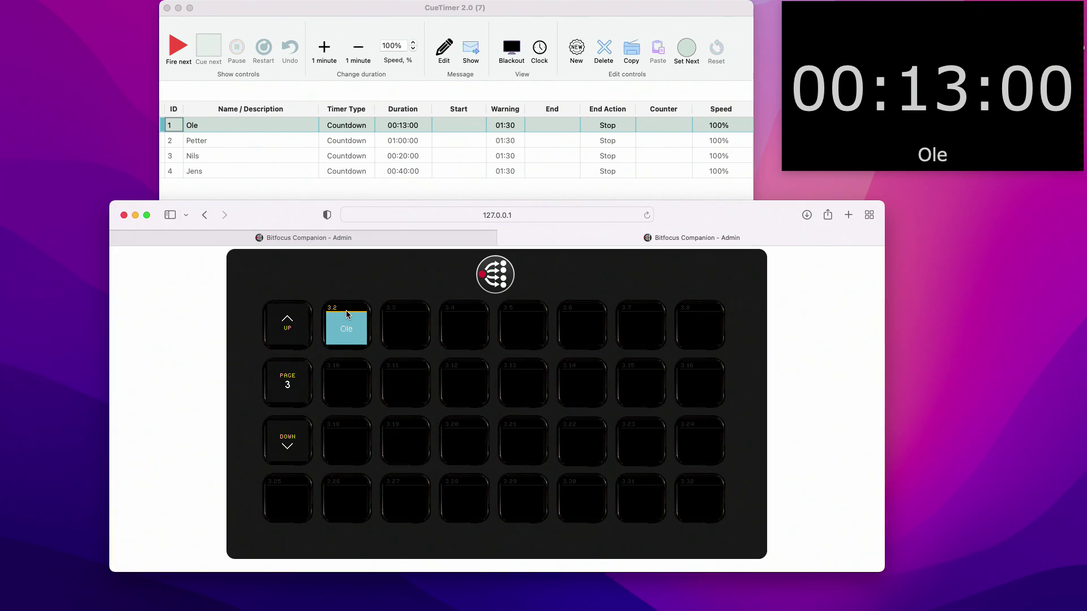
left_click(347, 317)
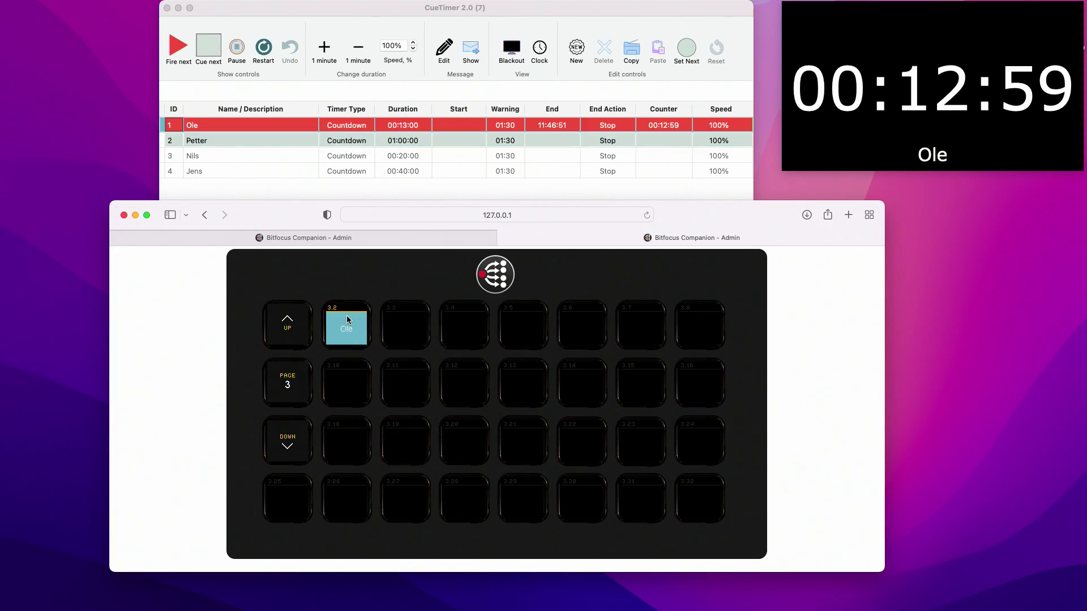
left_click(214, 55)
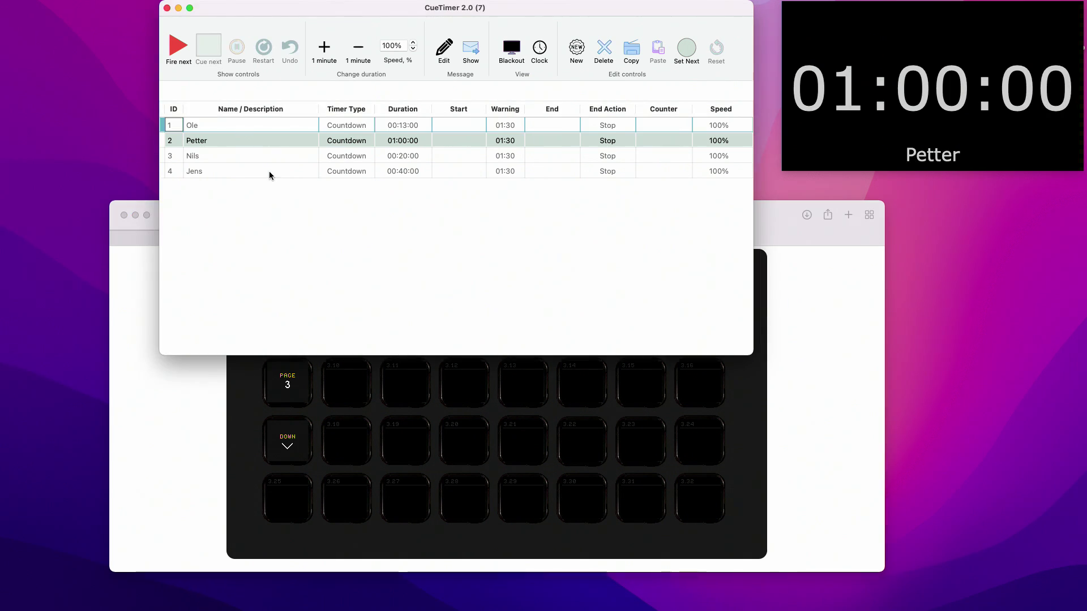
Set the timer with ID 4 as next in CueTimer, and fire the timer with ID 1 from emulator button 3.2.
left_click(293, 175)
left_click(223, 425)
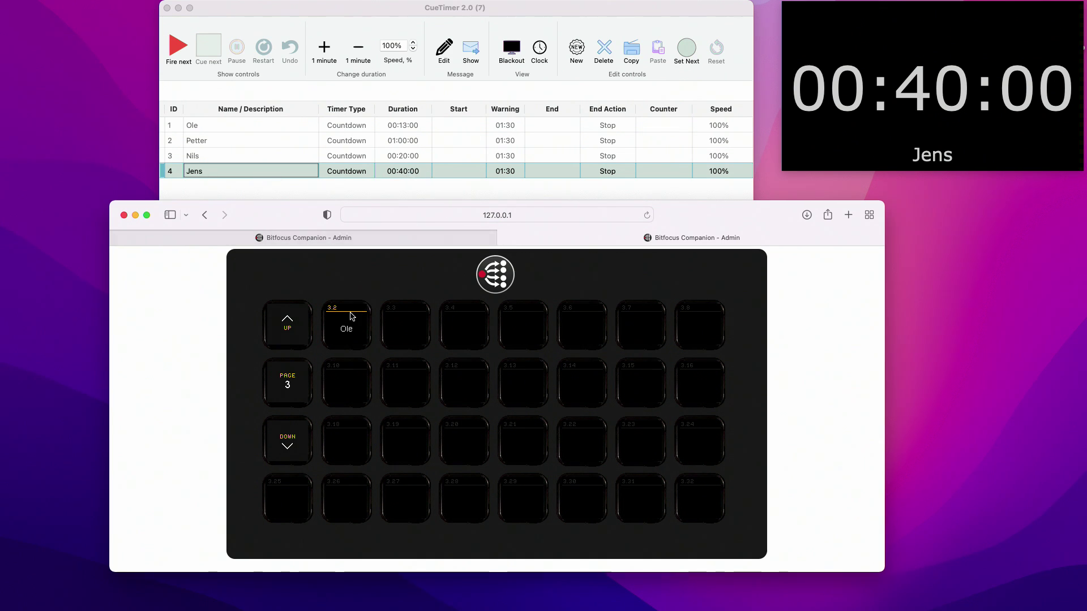
left_click(351, 316)
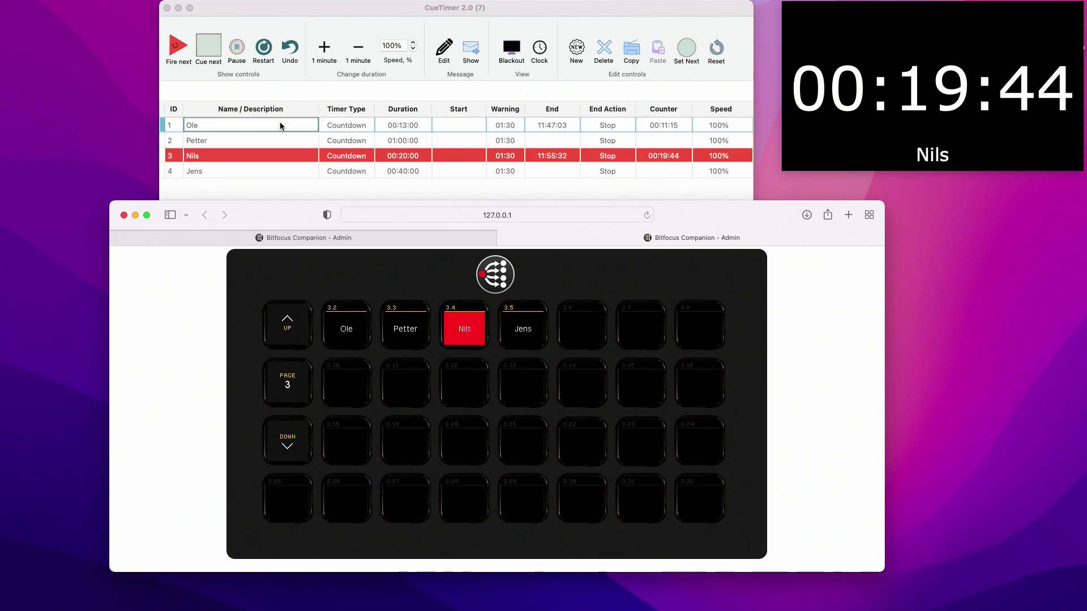
Fire the timers with IDs 1, 4 and 2 directly from emulator buttons 3.2, 3.5 and 3.3.
left_click(353, 316)
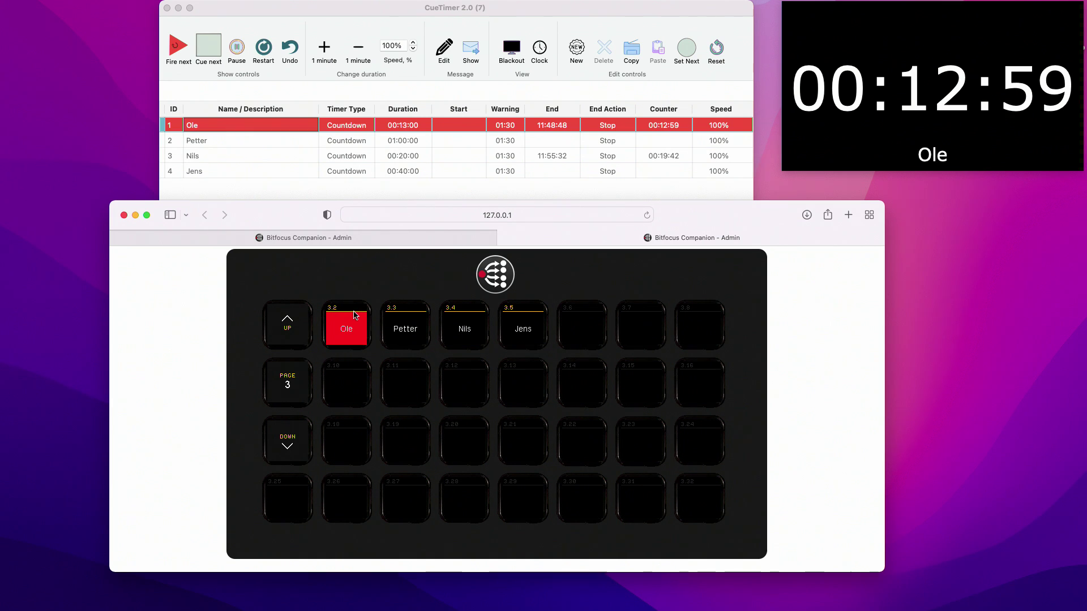
left_click(535, 318)
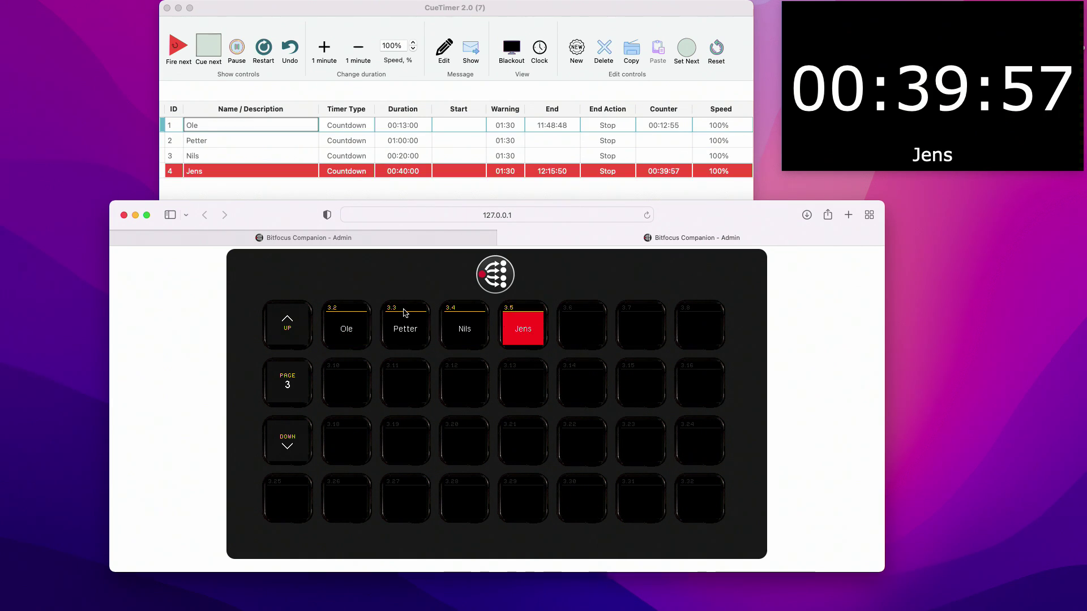
left_click(405, 313)
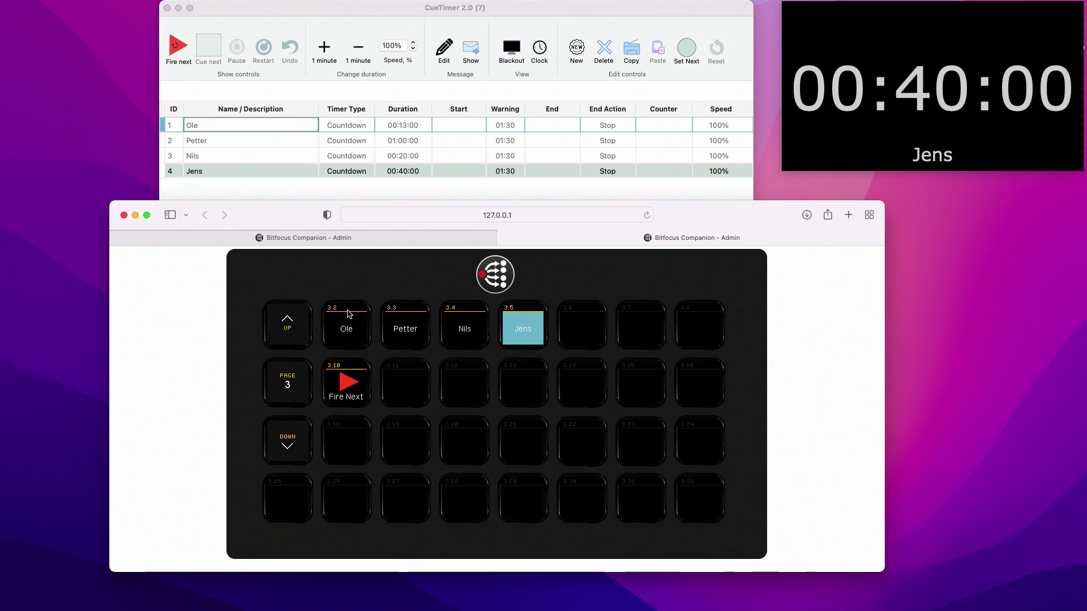
Set timer 1 and then timer 3 as next and use Fire Next, and repeat Fire Next with timer 2 set as next.
left_click(347, 319)
left_click(473, 312)
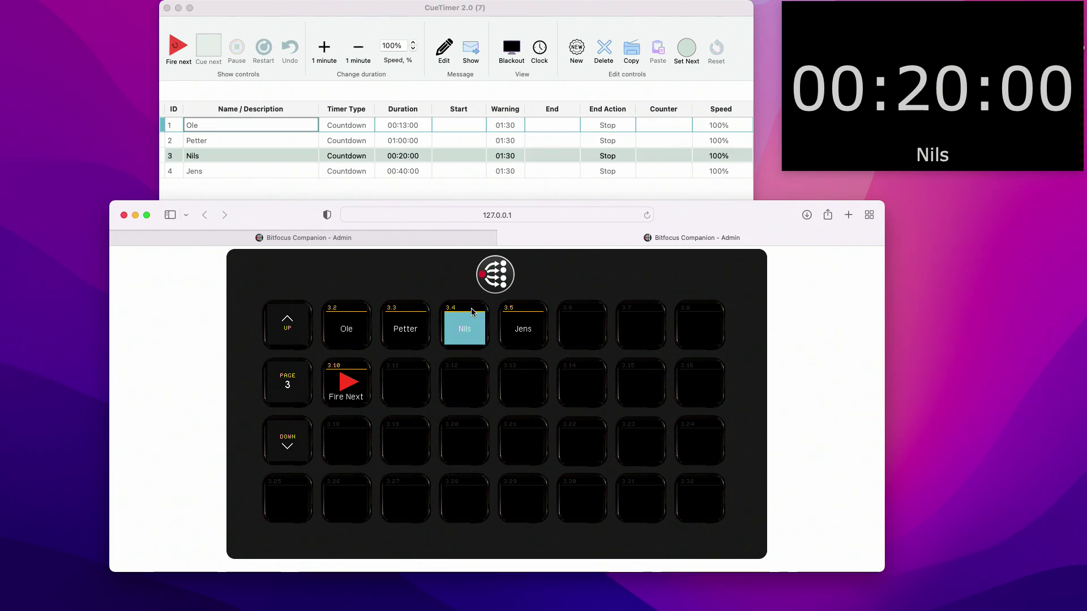
left_click(347, 375)
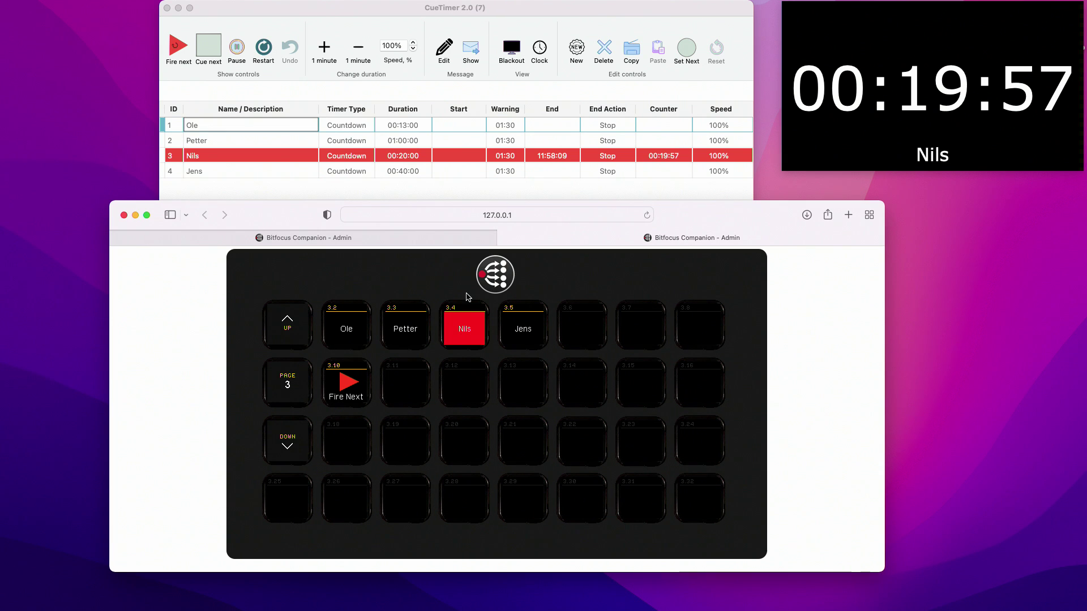
left_click(406, 319)
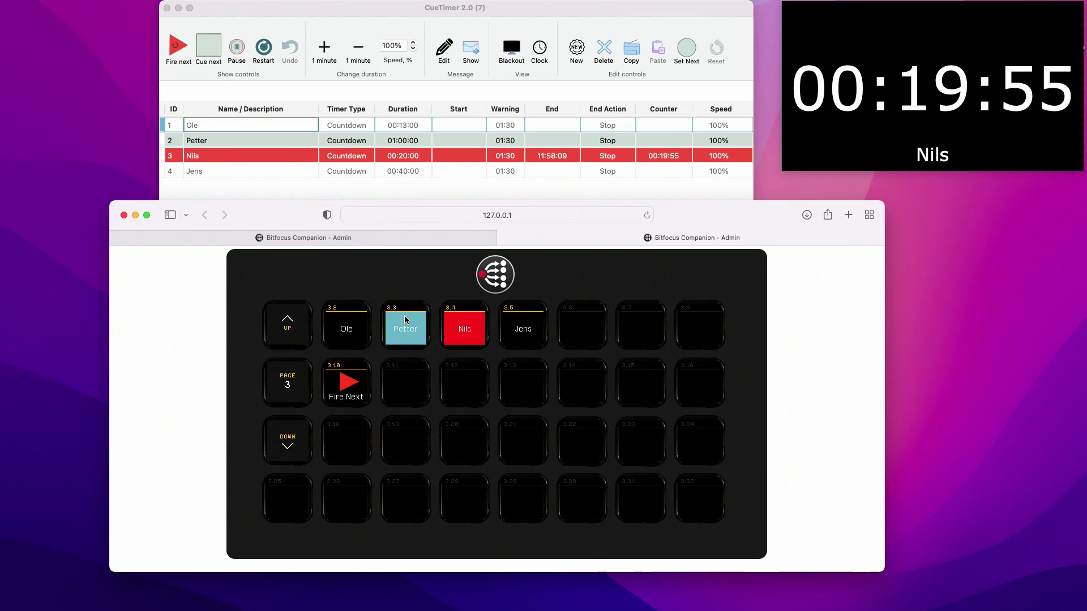
left_click(344, 376)
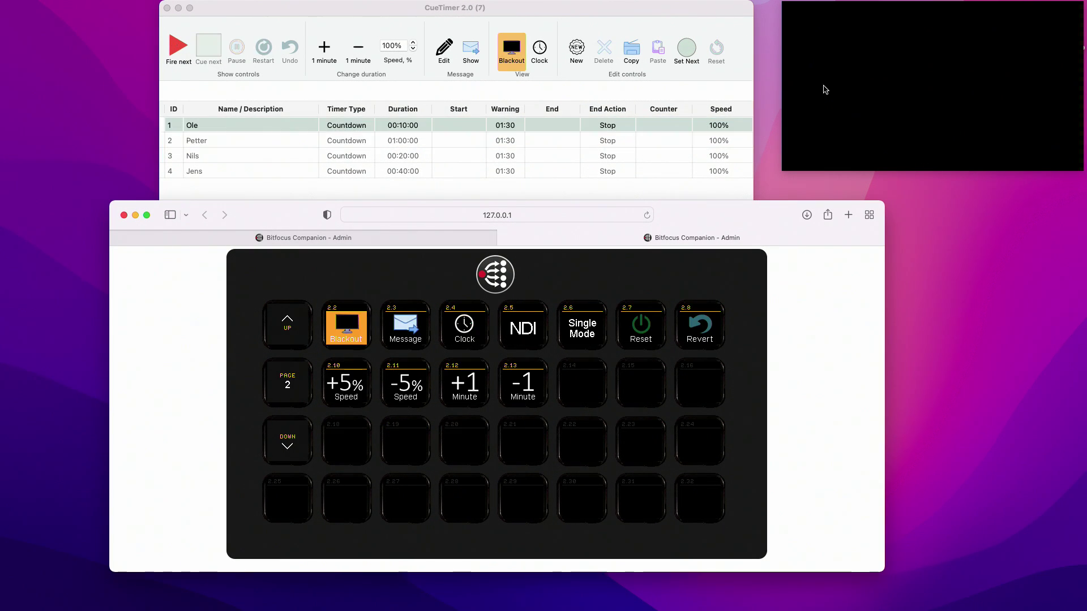
Turn off the blackout and toggle the clock display with the emulator buttons on page 2.
left_click(363, 313)
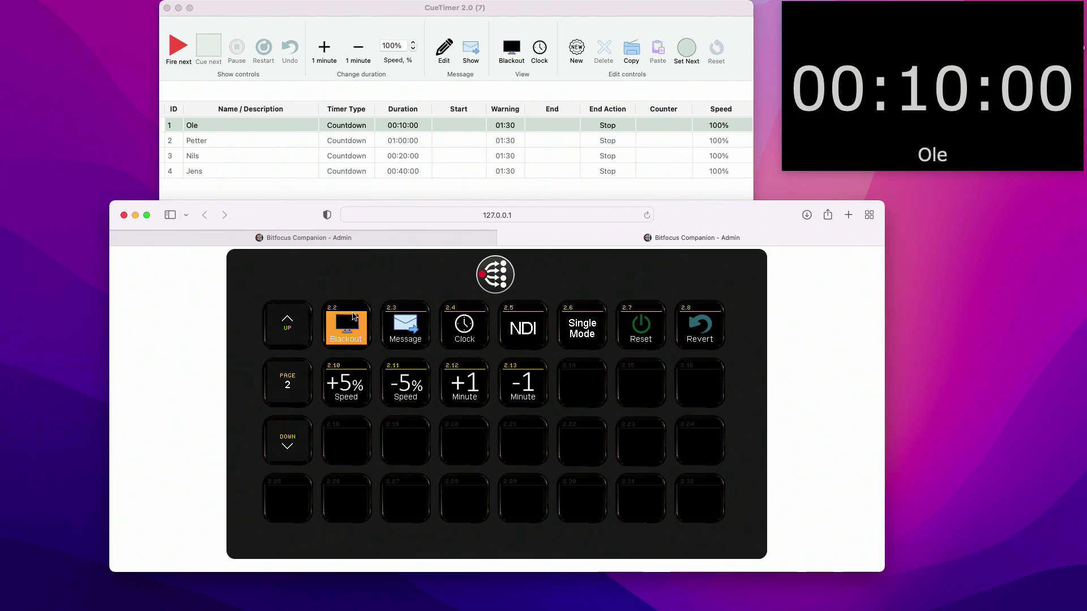
left_click(464, 324)
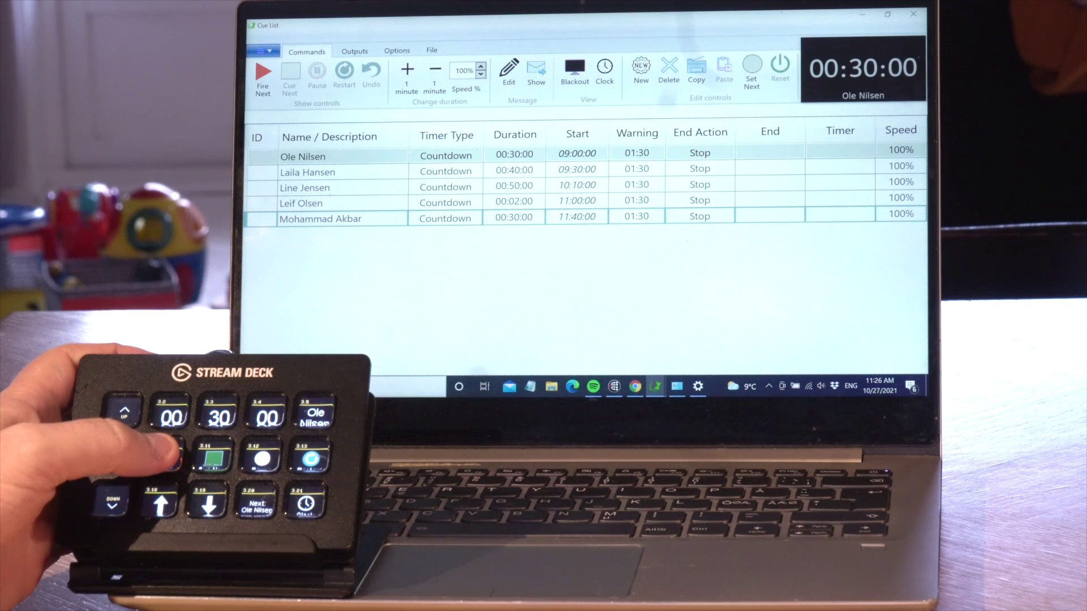
key("space")
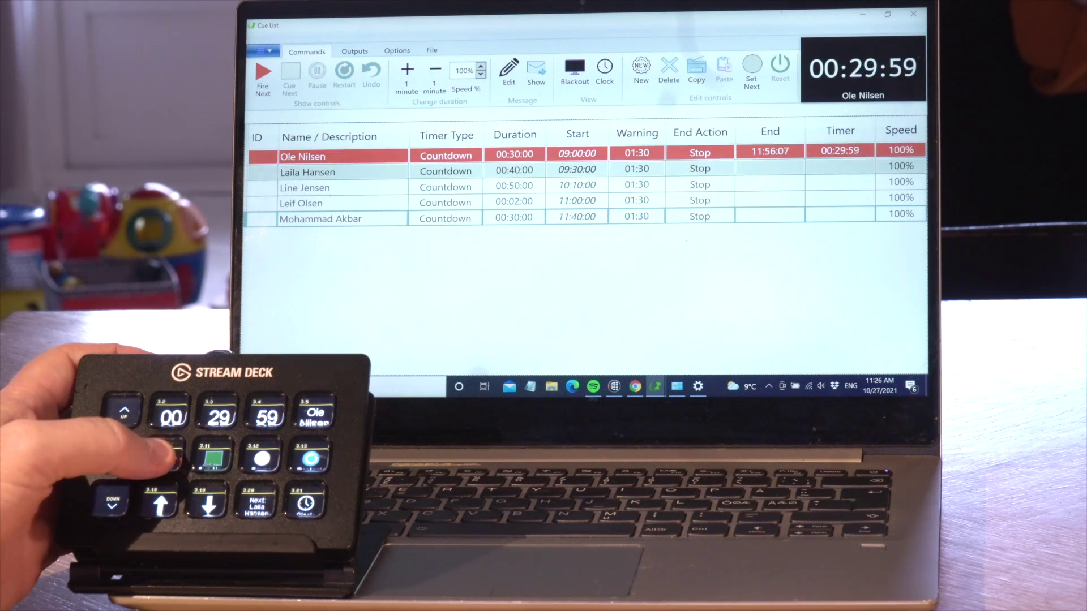
key("Down")
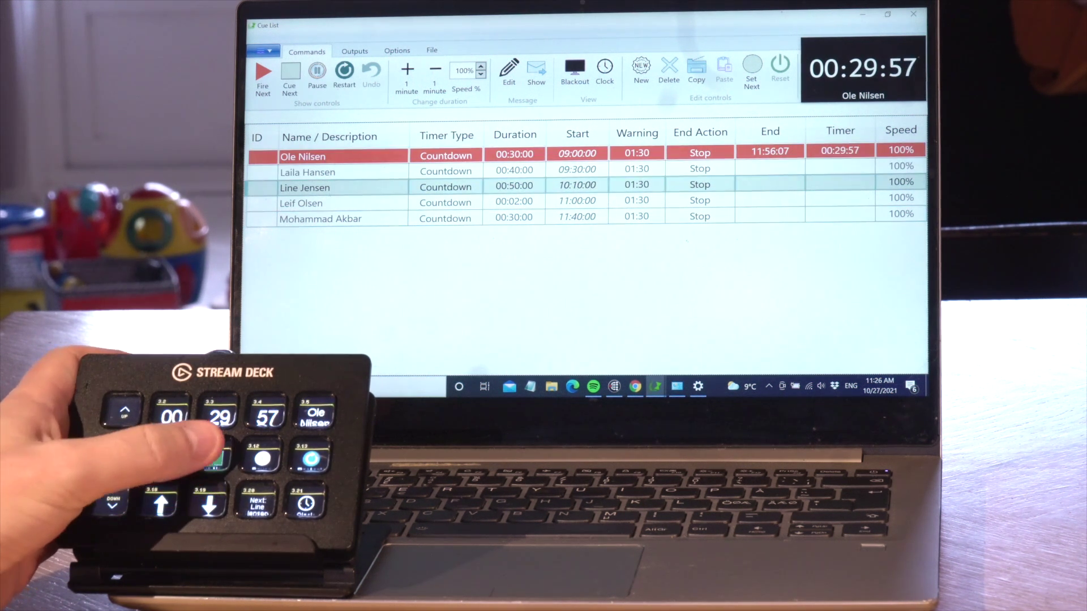
key("space")
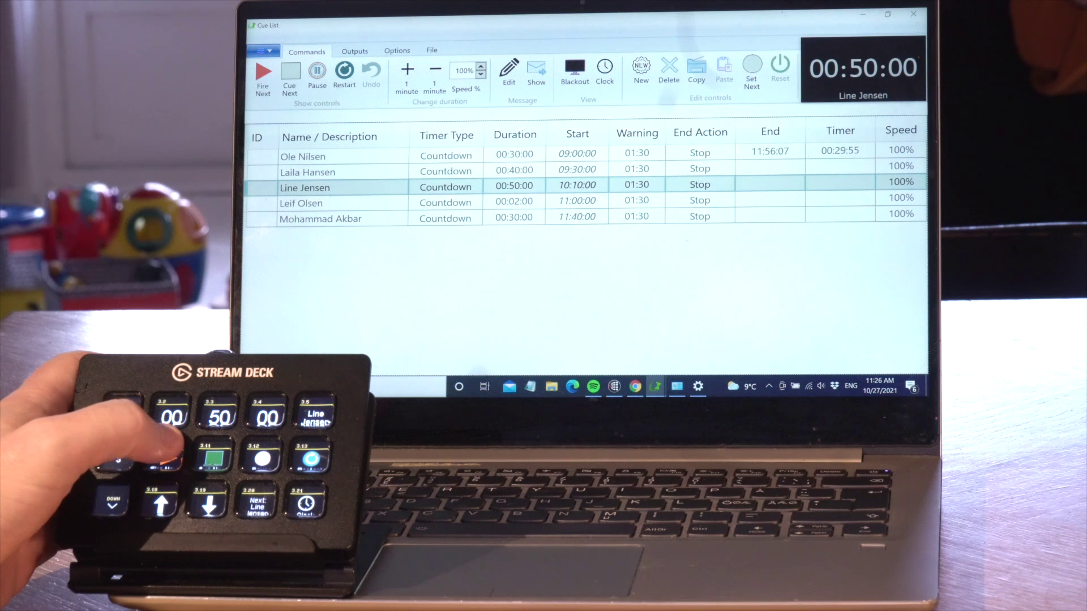
key("space")
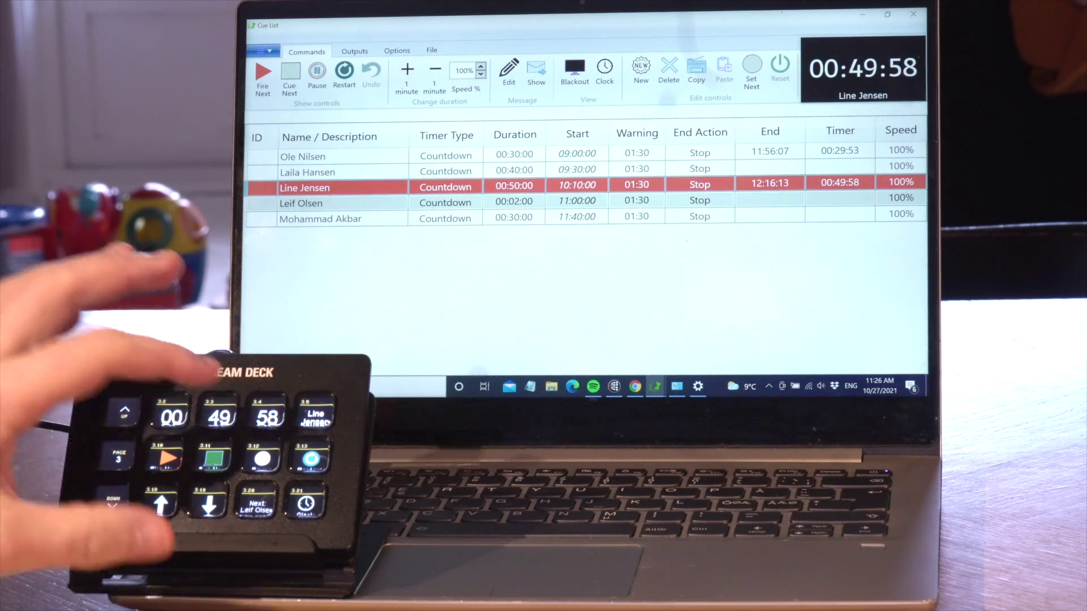